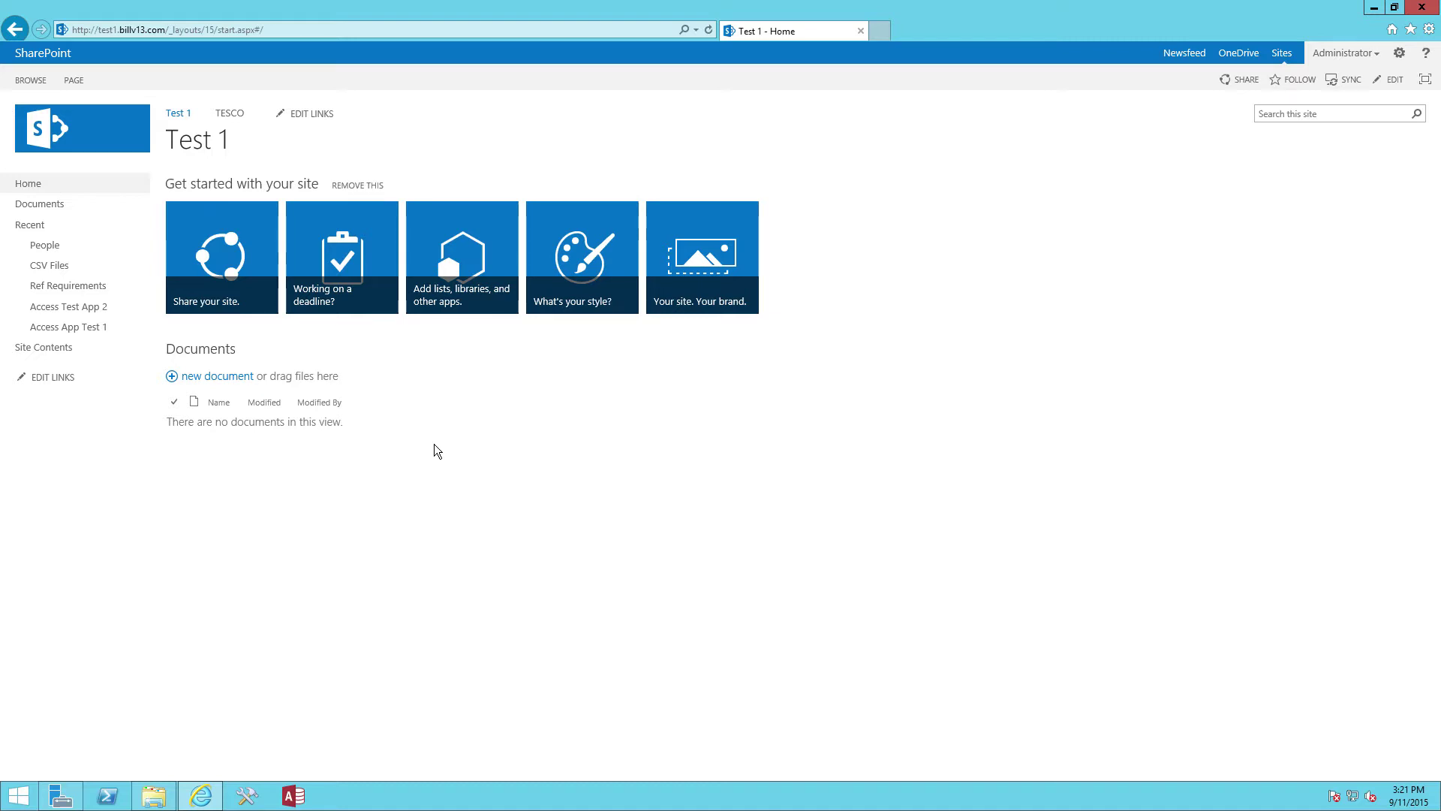
Step: Open the CSV Files library from the Test 1 site's Quick Launch
click(50, 266)
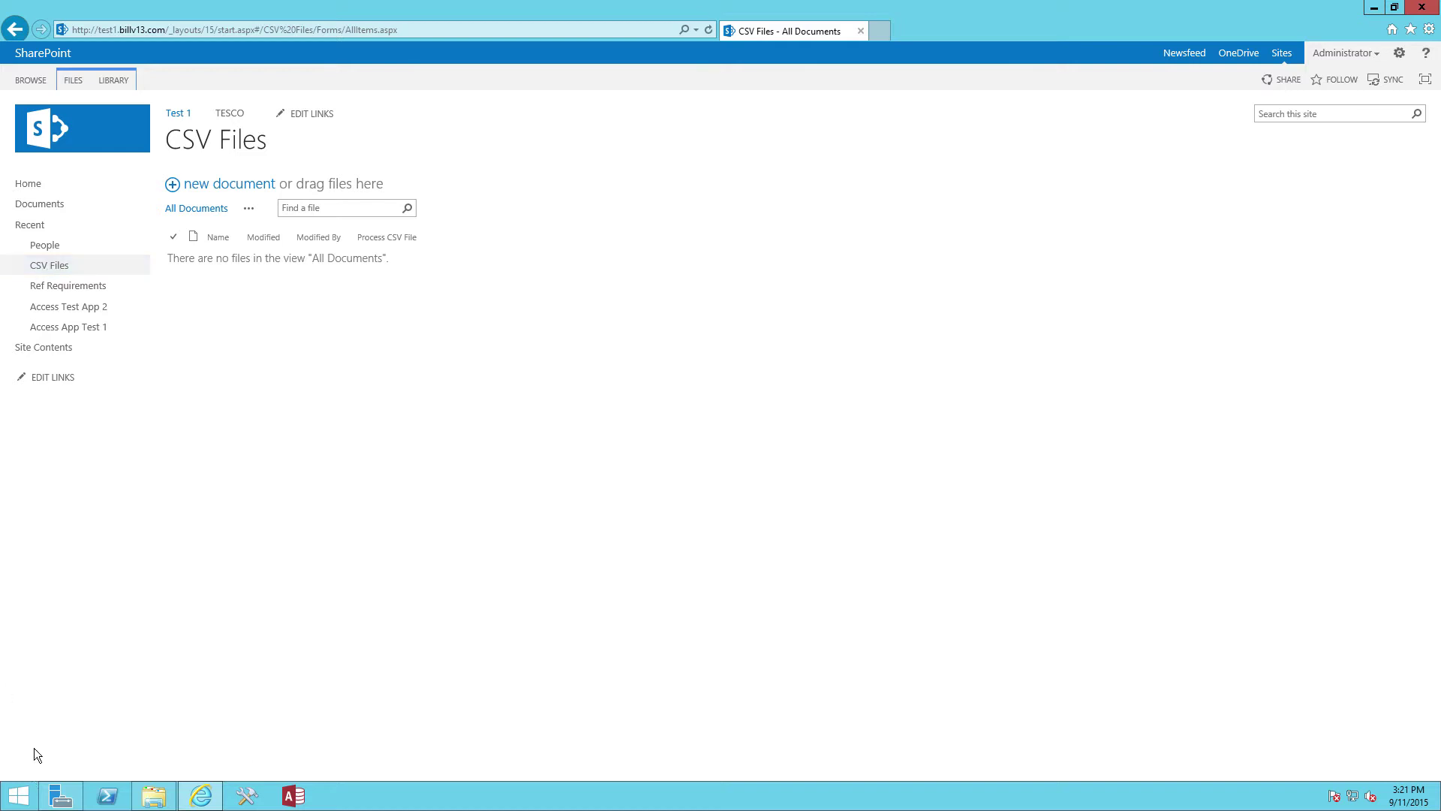
Step: Open the Desktop folder in File Explorer and place it beside the CSV Files library
click(154, 796)
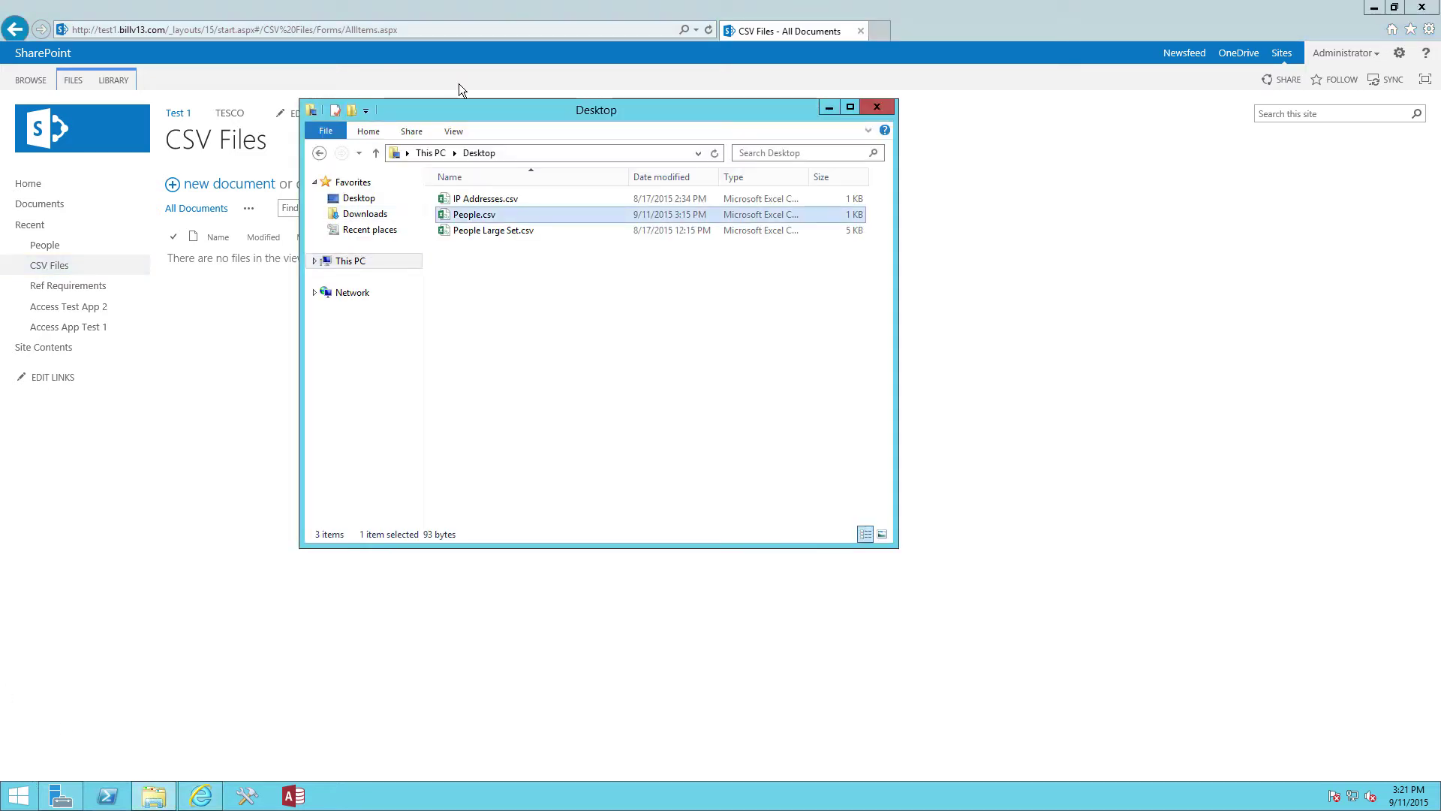
drag(457, 109, 733, 187)
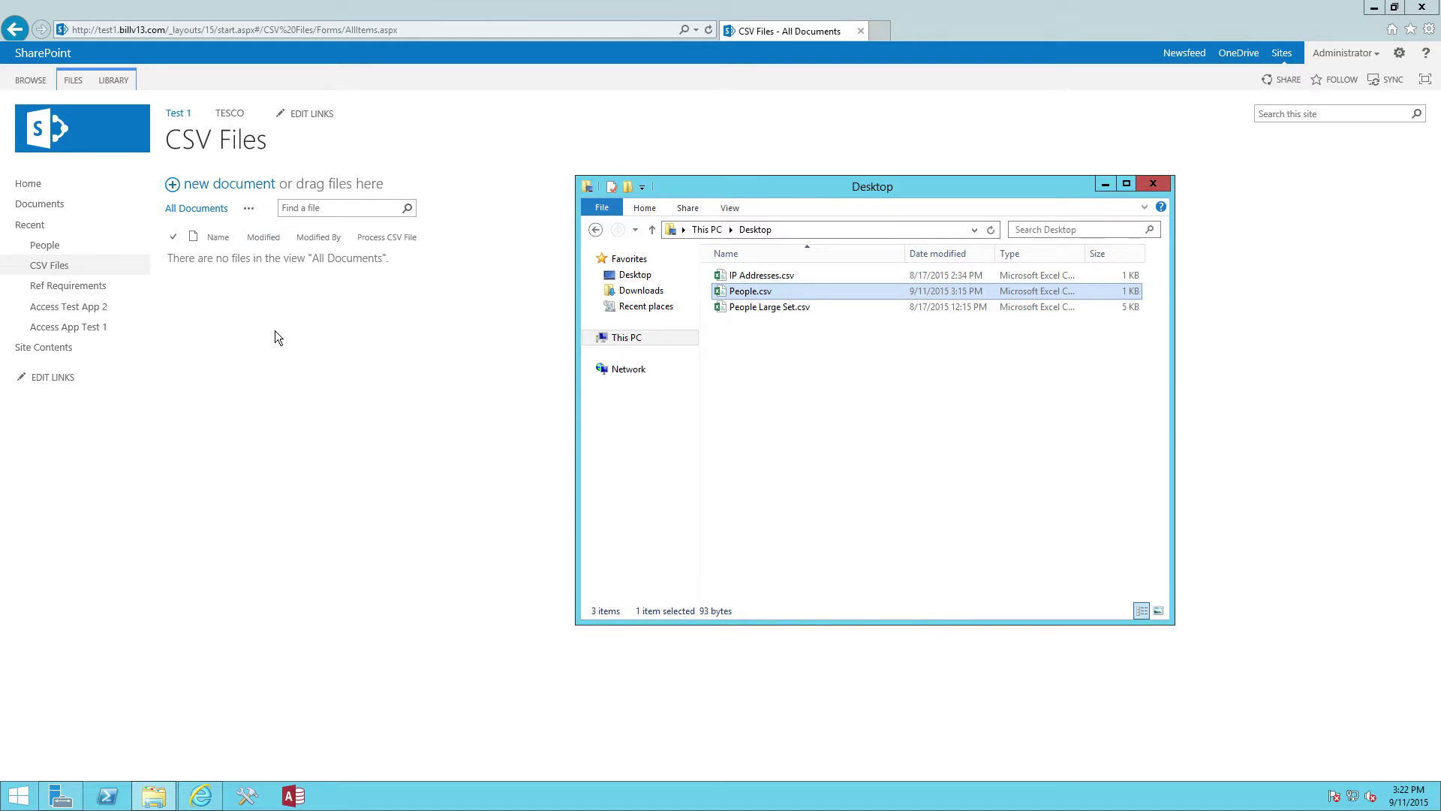
right_click(758, 293)
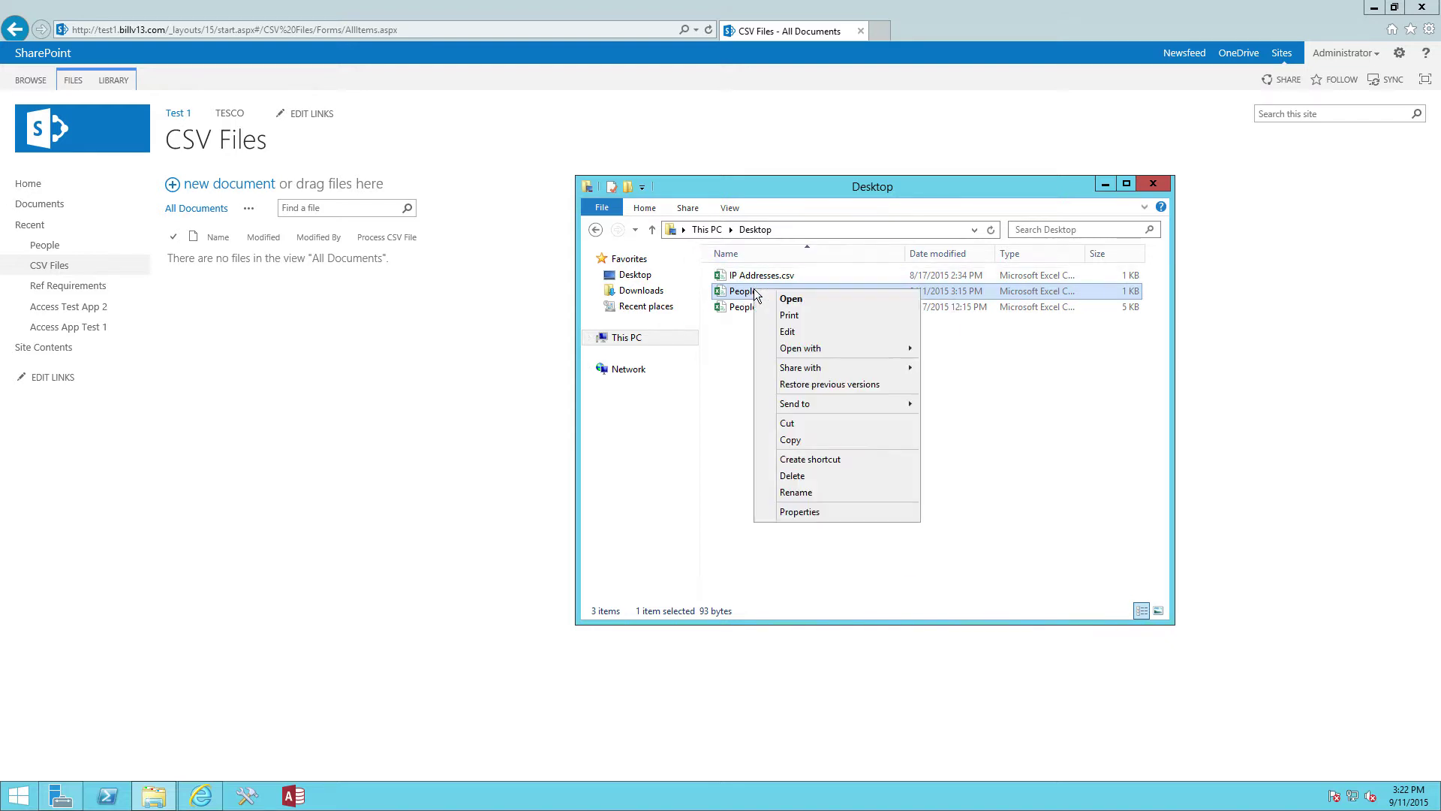
Step: View People.csv's seven comma-separated name lines in Notepad, then close it
click(791, 331)
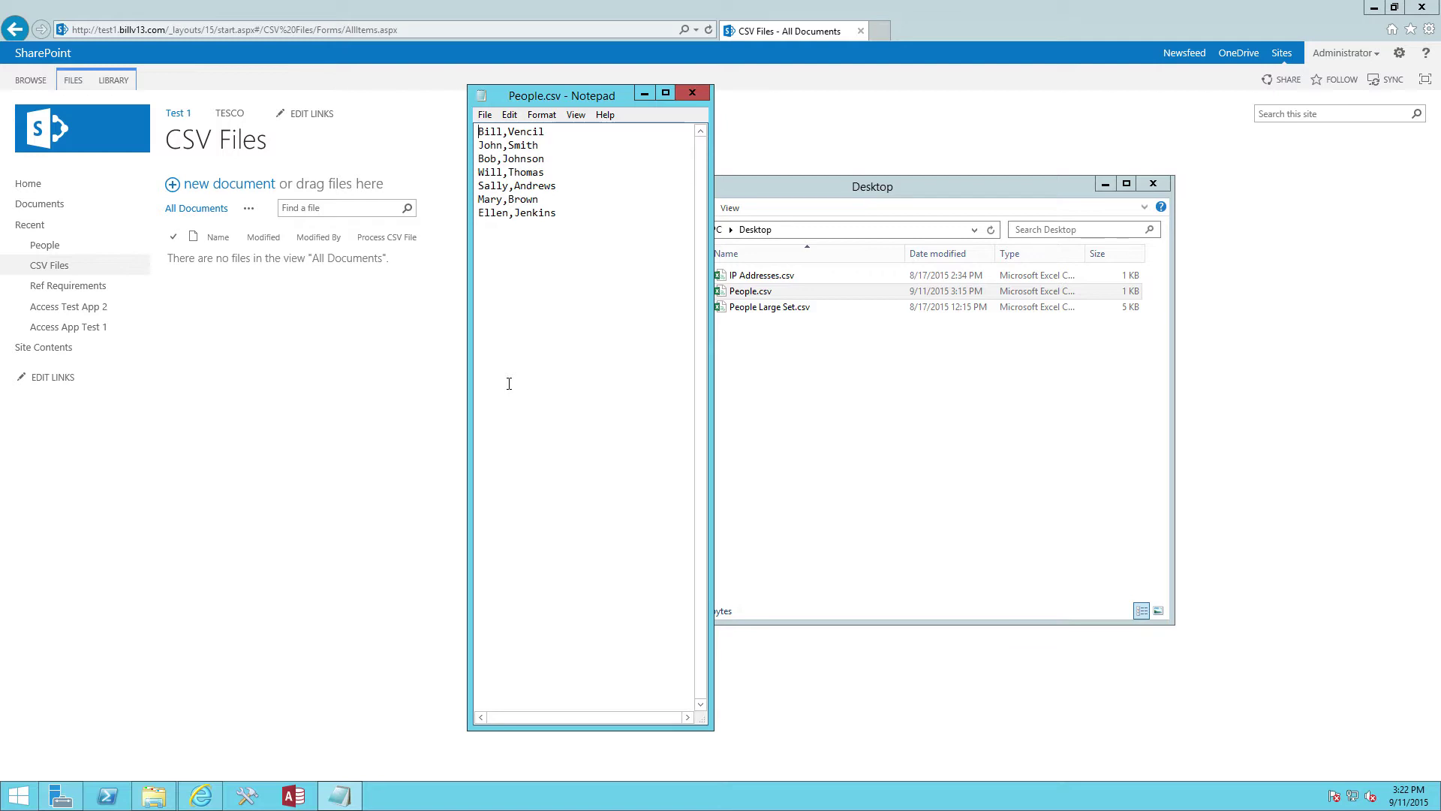
click(691, 95)
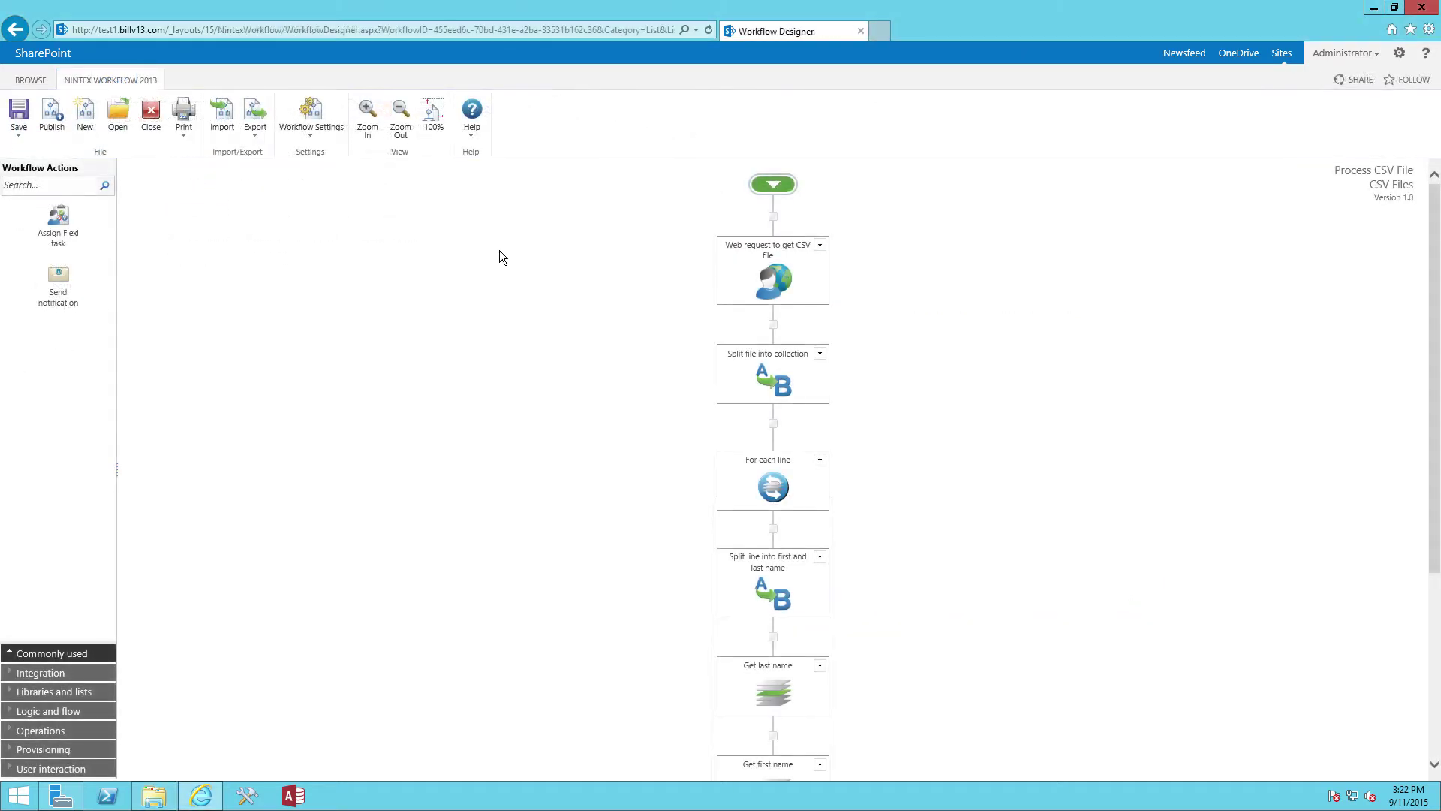
Step: Open the settings of the 'Web request to get CSV file' action
mouse_move(762, 250)
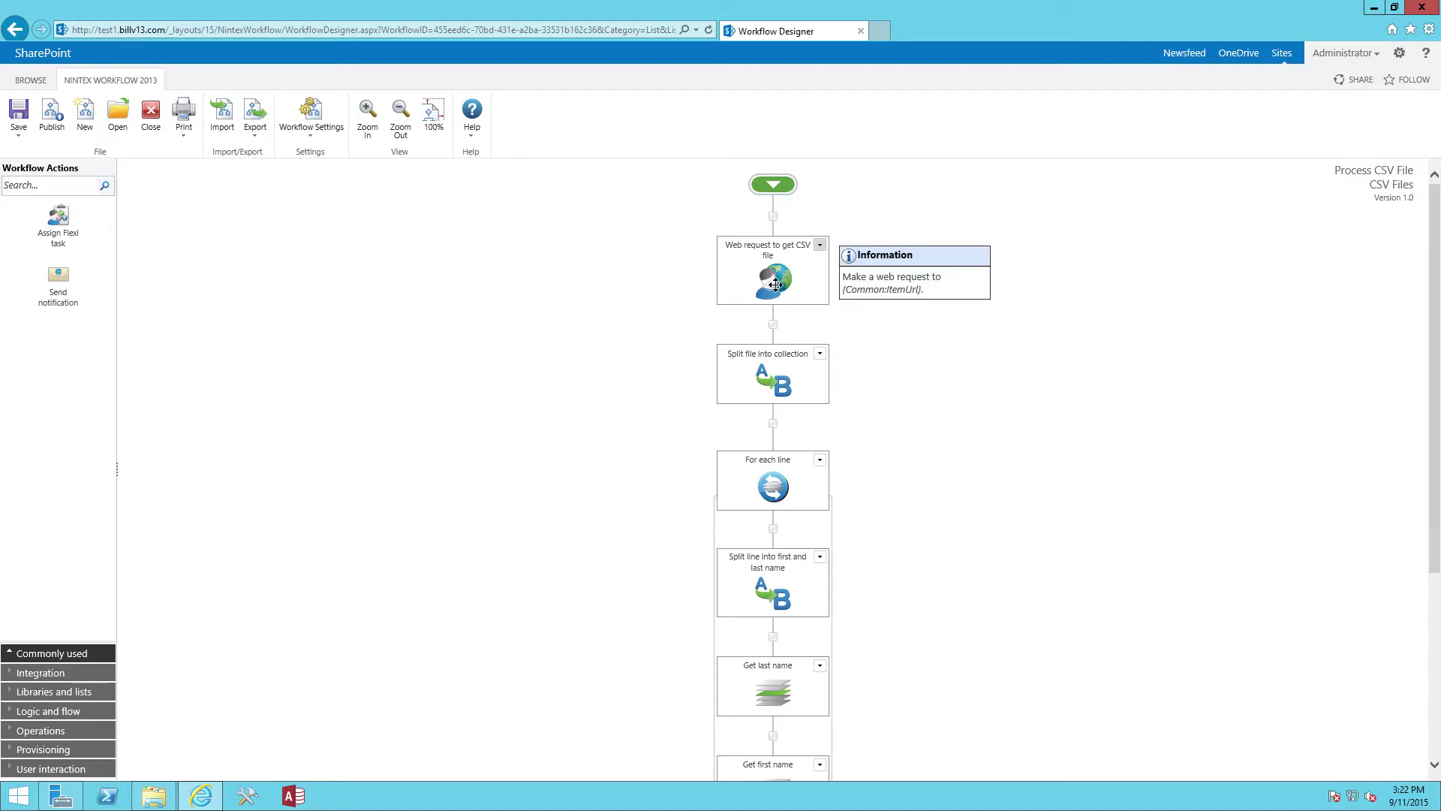
double_click(776, 285)
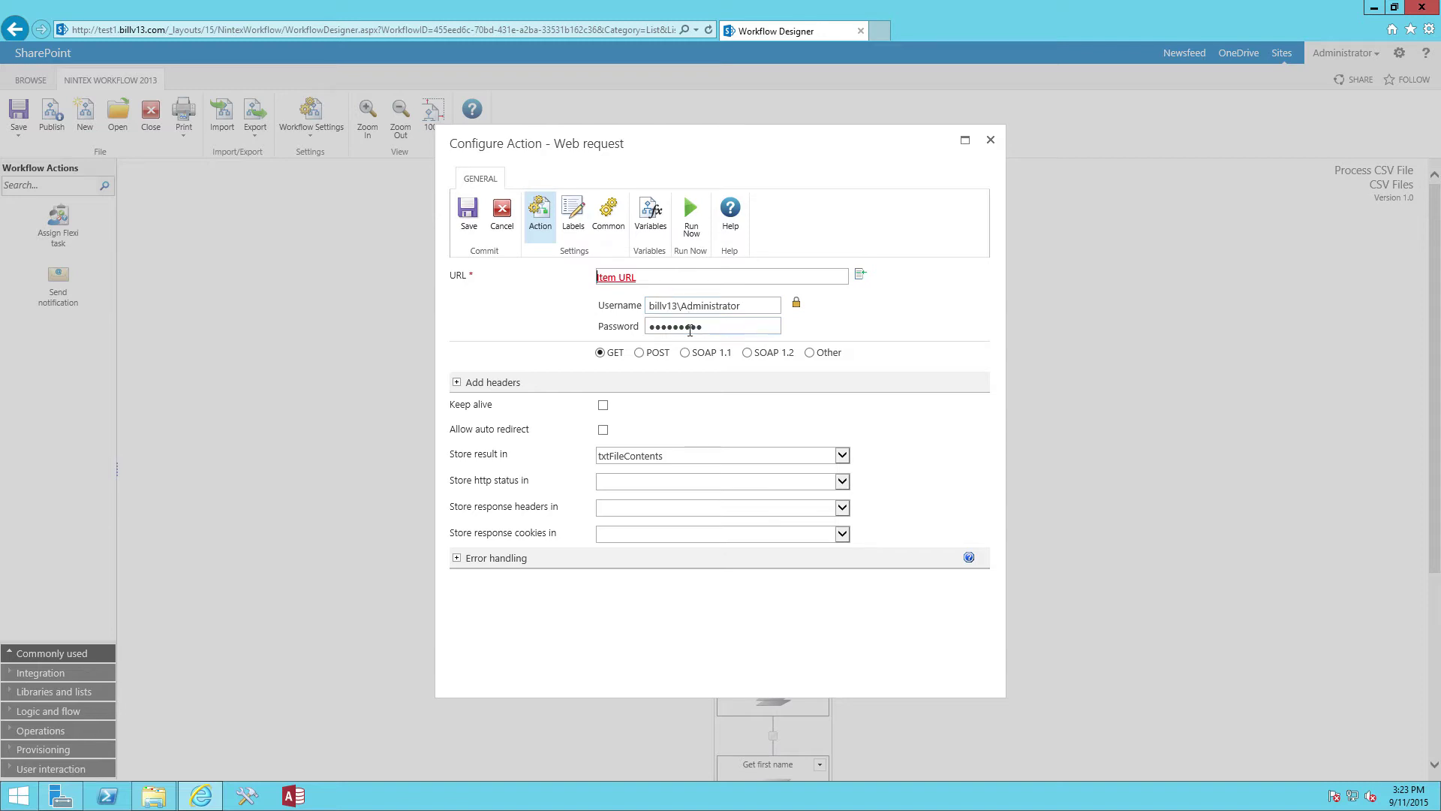
click(794, 303)
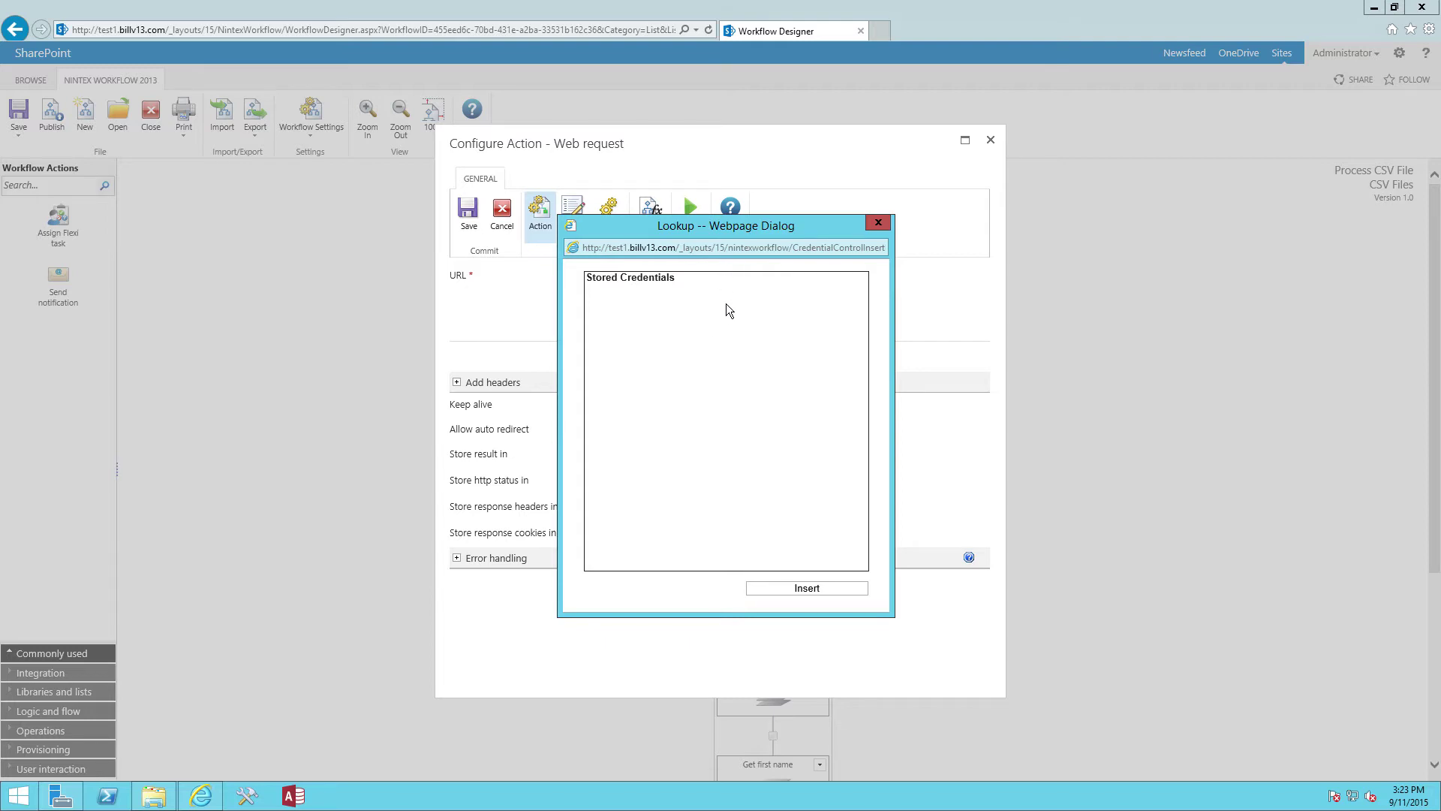
click(878, 222)
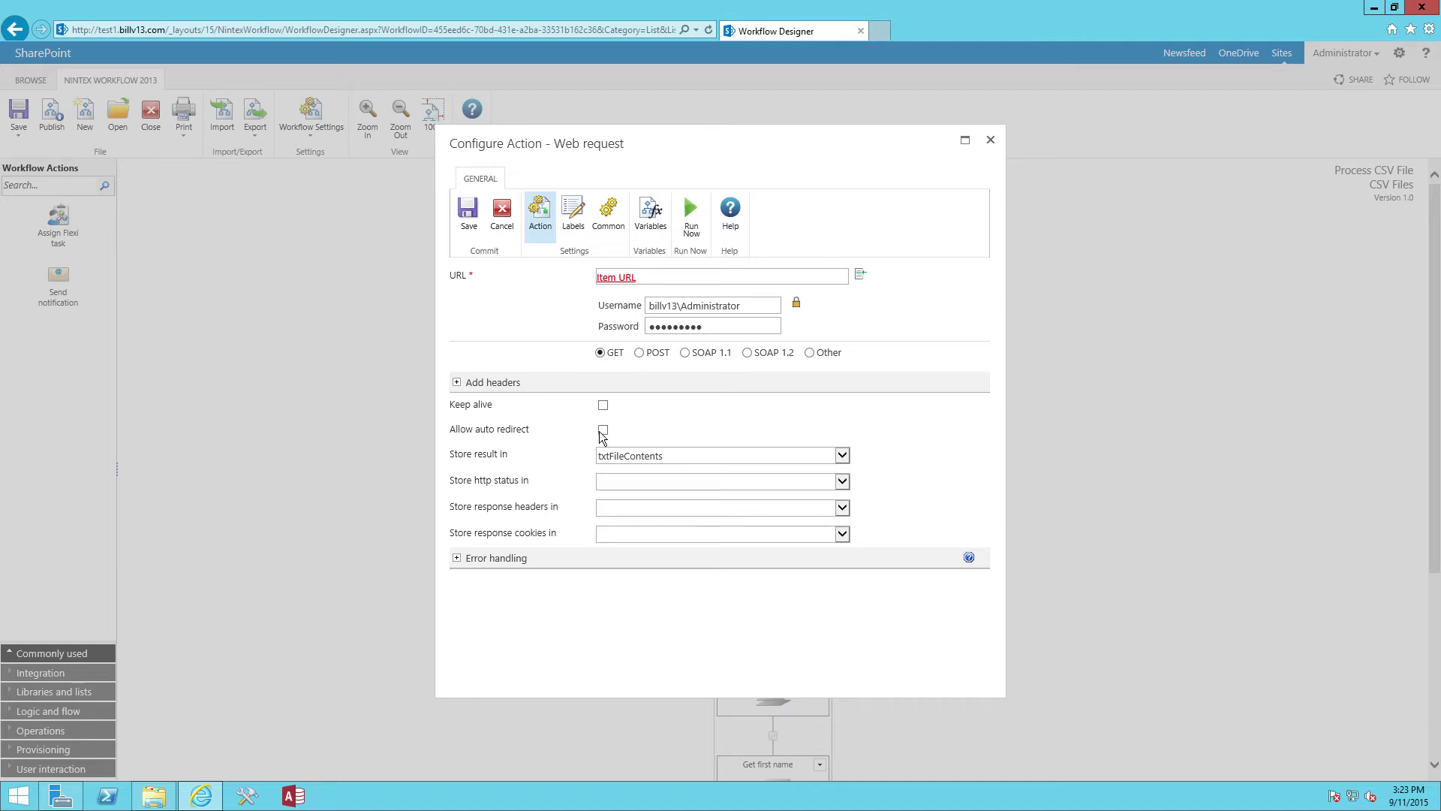
drag(451, 455, 515, 455)
Step: Review the workflow variables, including txtFileContents, then close the web request settings
click(650, 213)
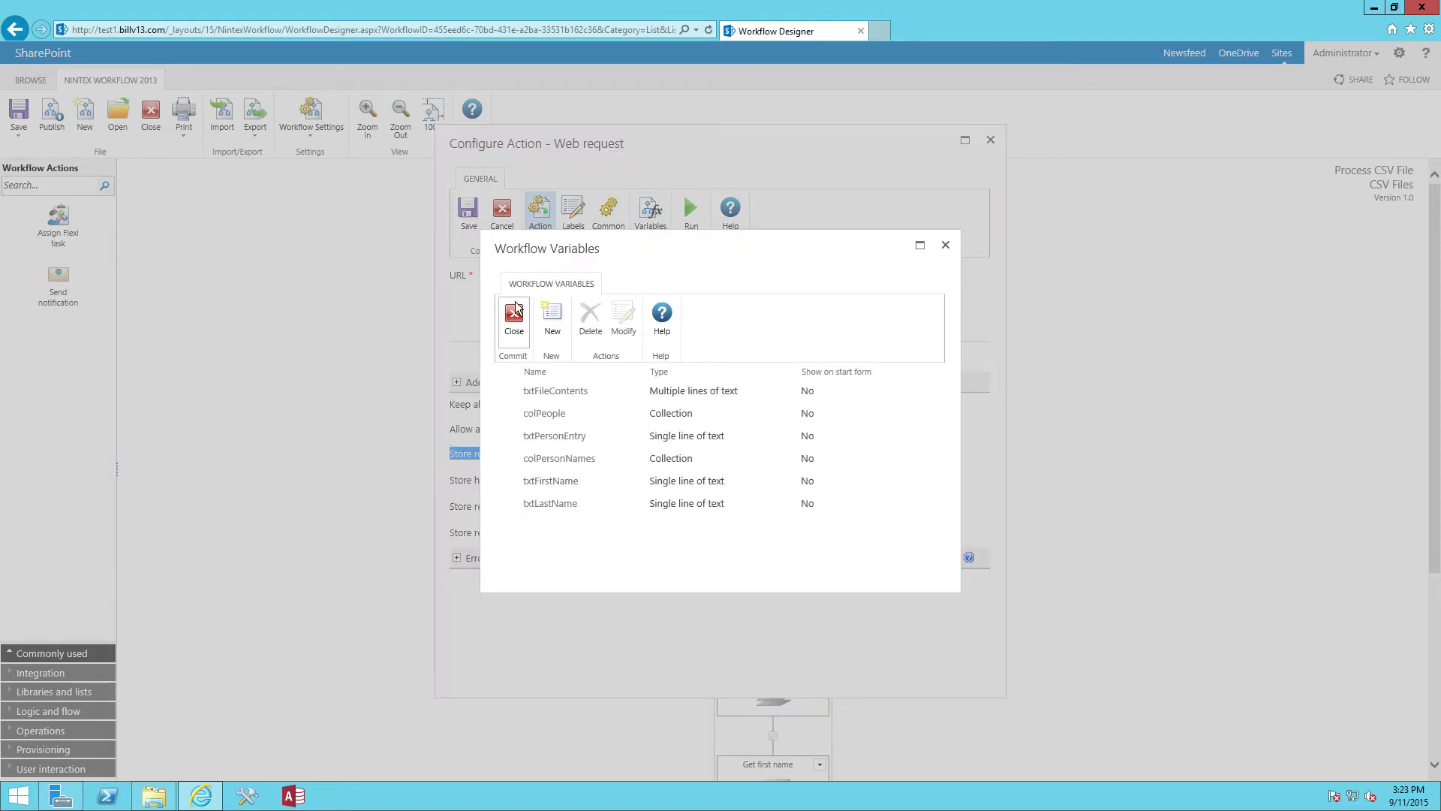
click(616, 391)
click(945, 245)
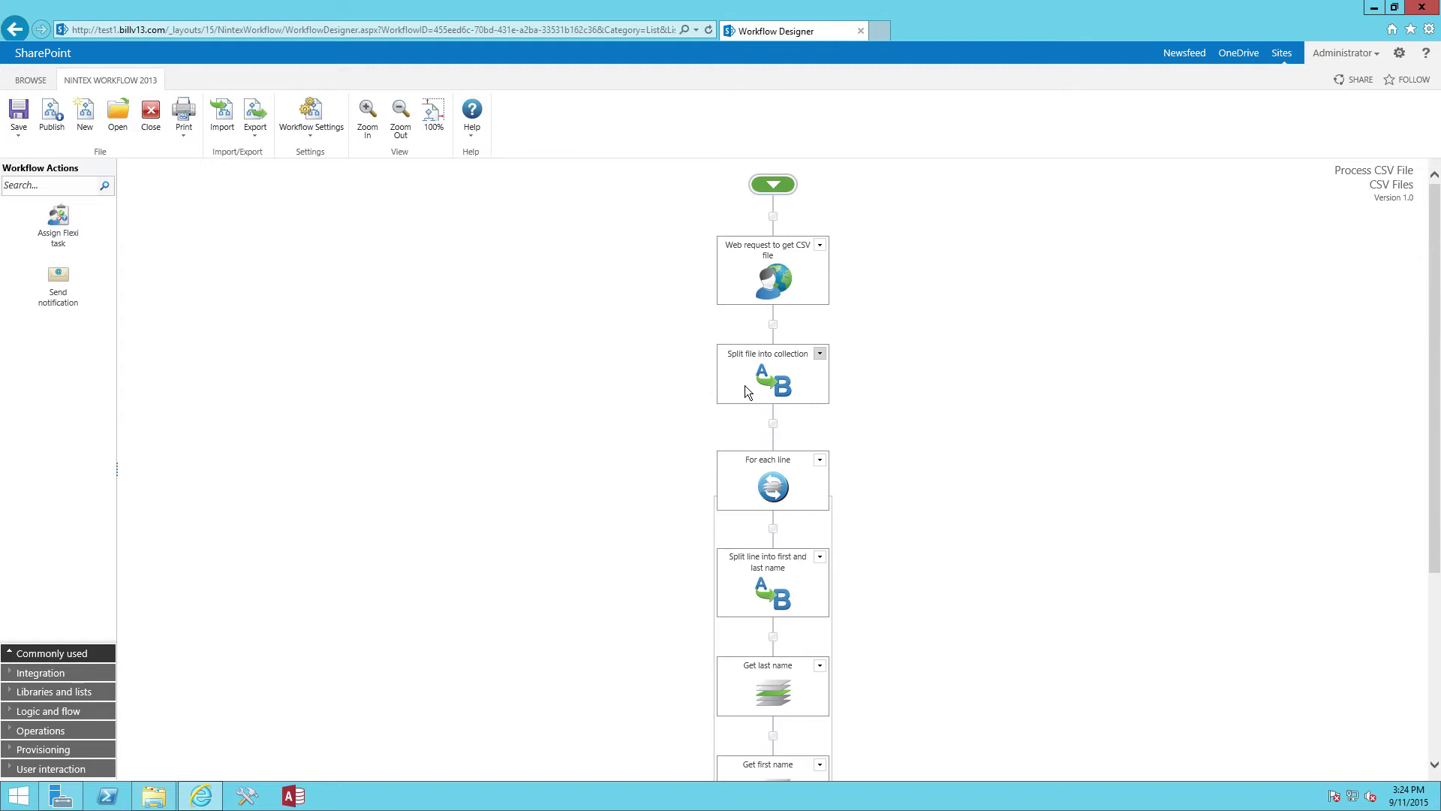
mouse_move(768, 375)
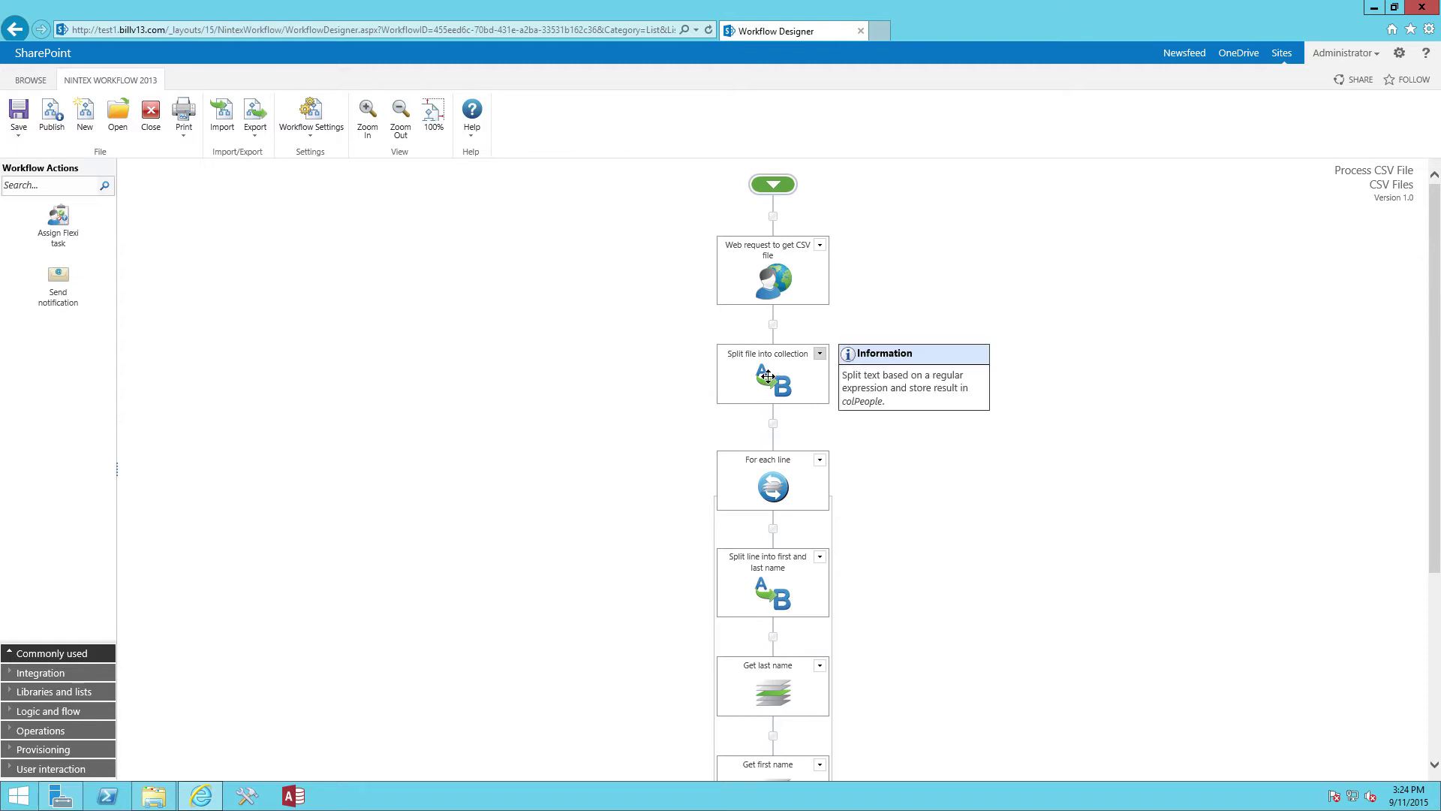
double_click(768, 375)
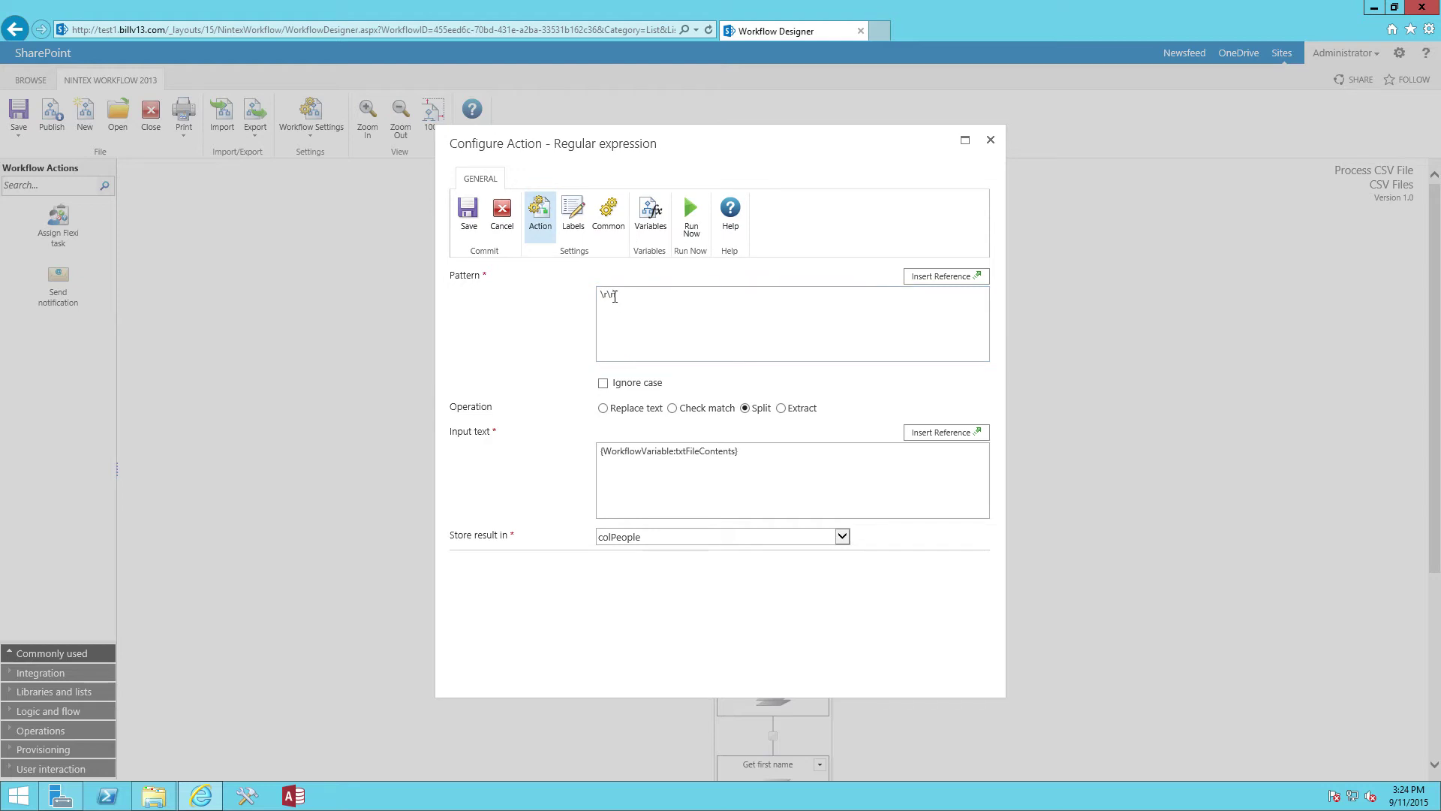
drag(614, 297, 593, 295)
click(628, 293)
double_click(471, 407)
drag(762, 465, 602, 453)
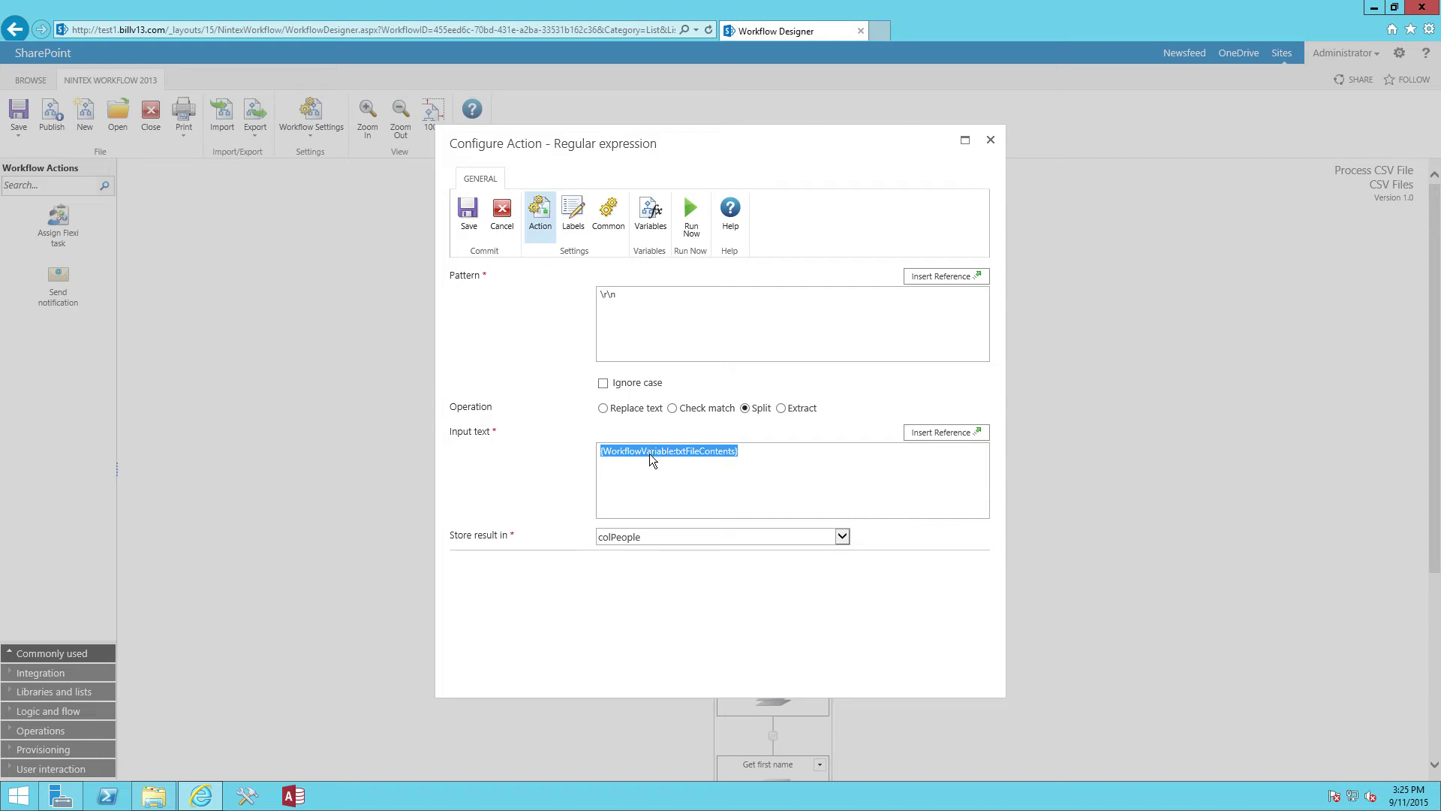
click(547, 480)
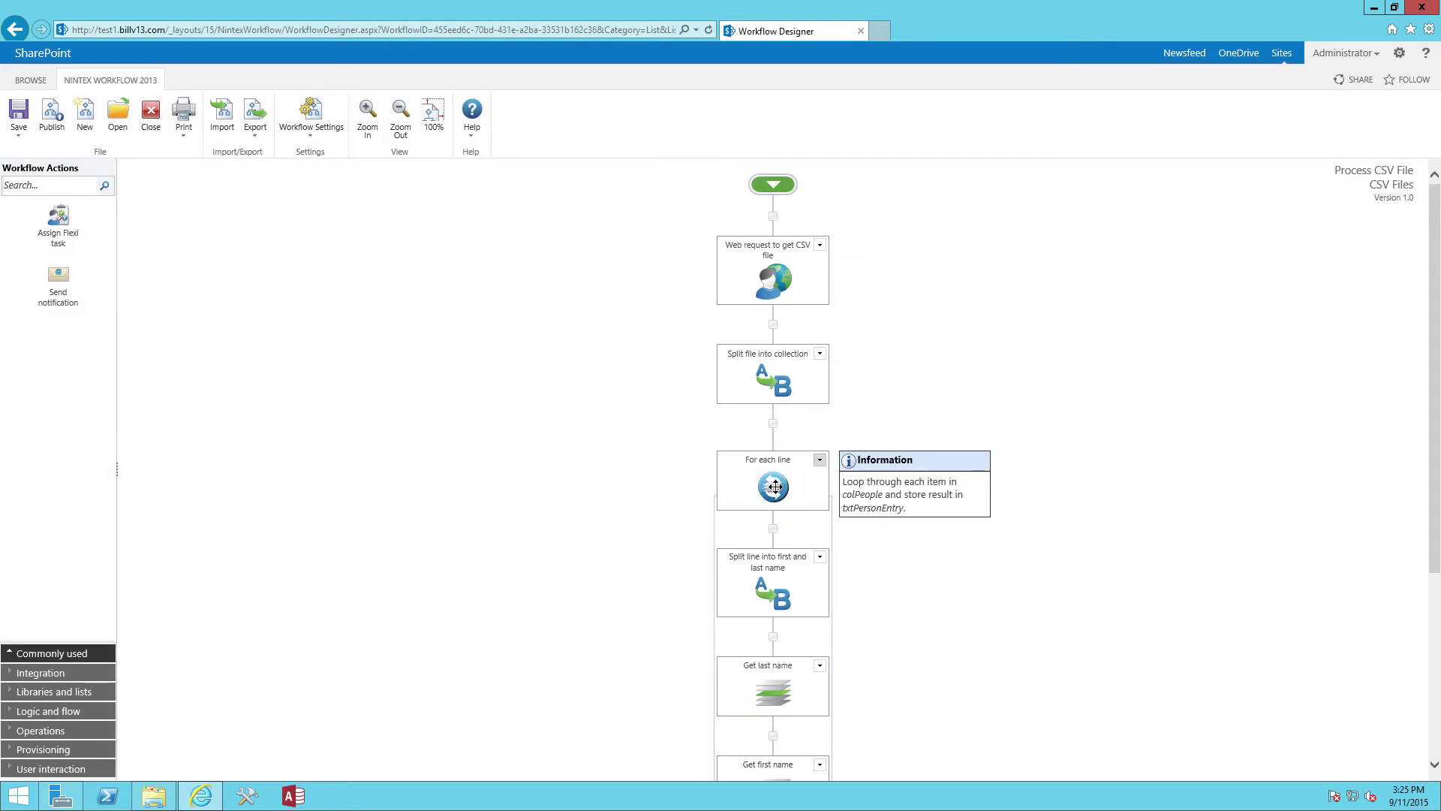
Step: Scroll the workflow canvas down to inspect the later actions through 'Add processed name to list'
scroll(638, 480, down, 1)
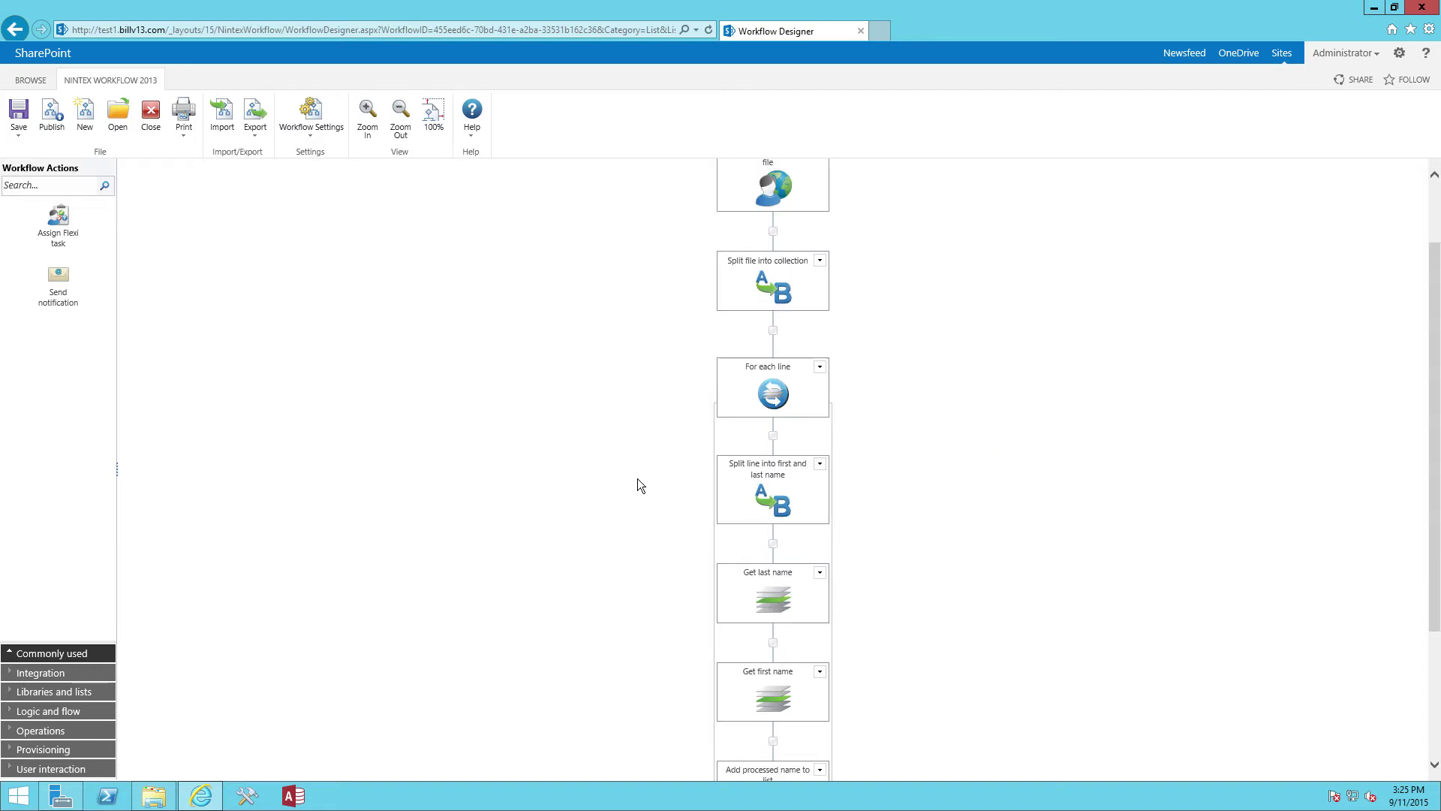
scroll(638, 480, down, 1)
mouse_move(778, 301)
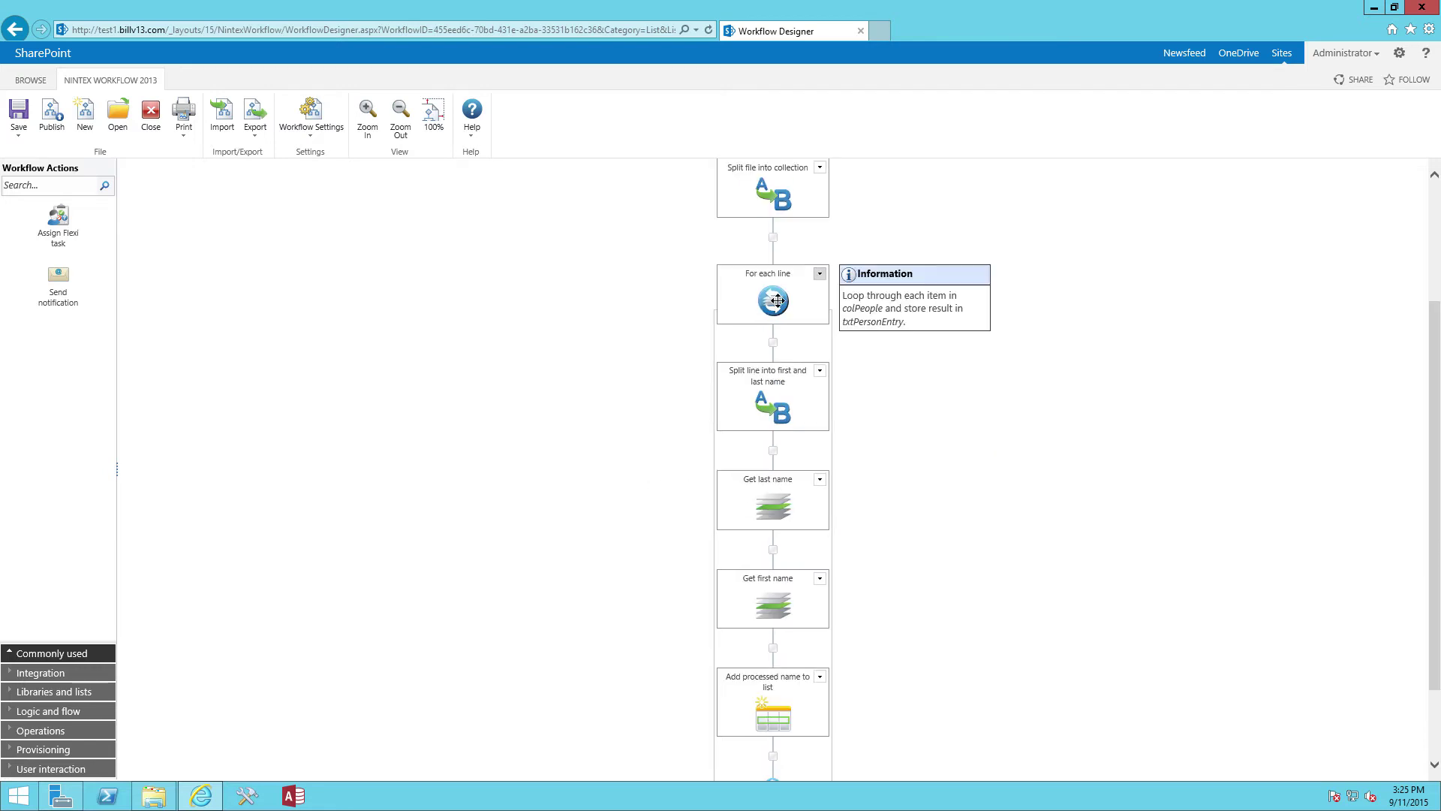
mouse_move(818, 657)
mouse_move(767, 329)
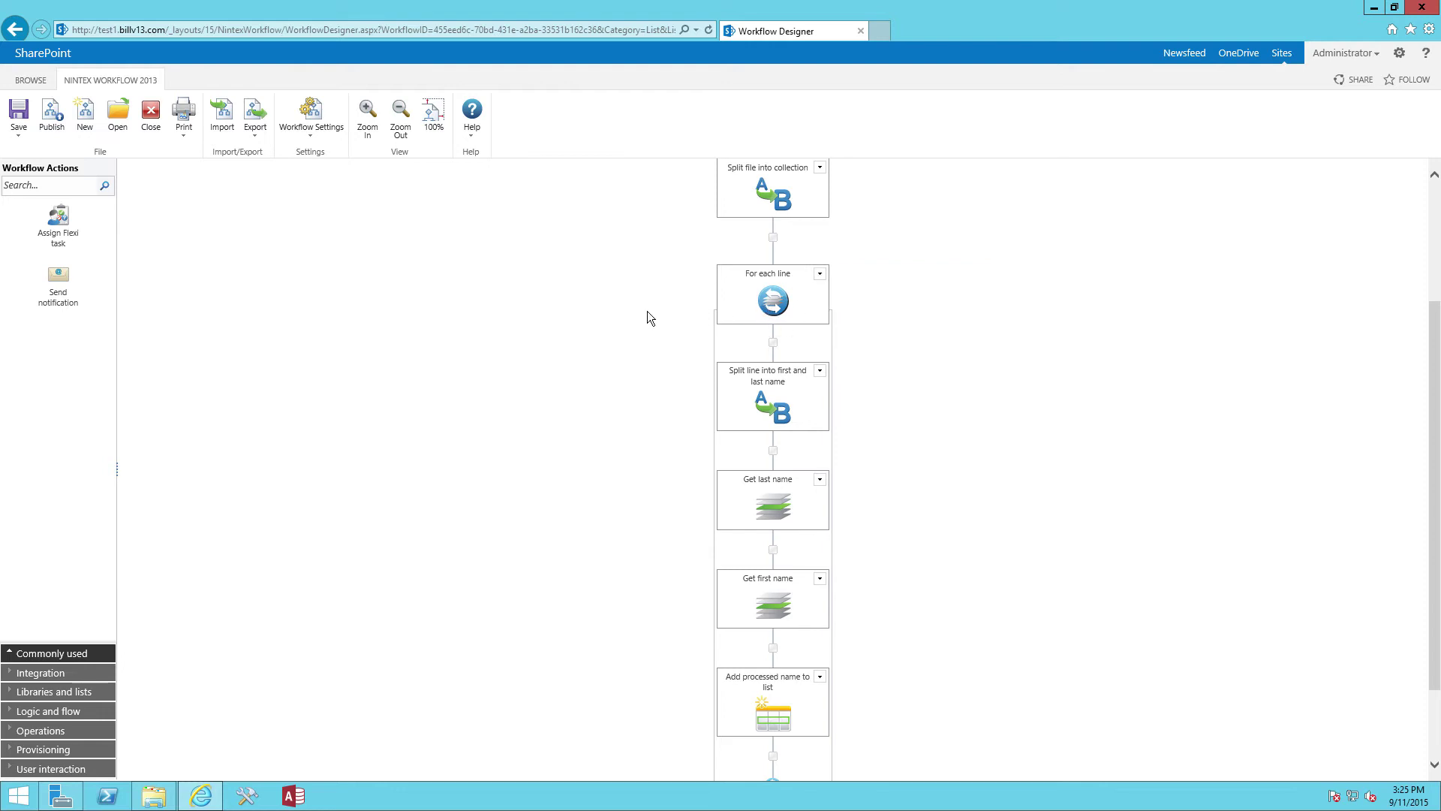
double_click(774, 298)
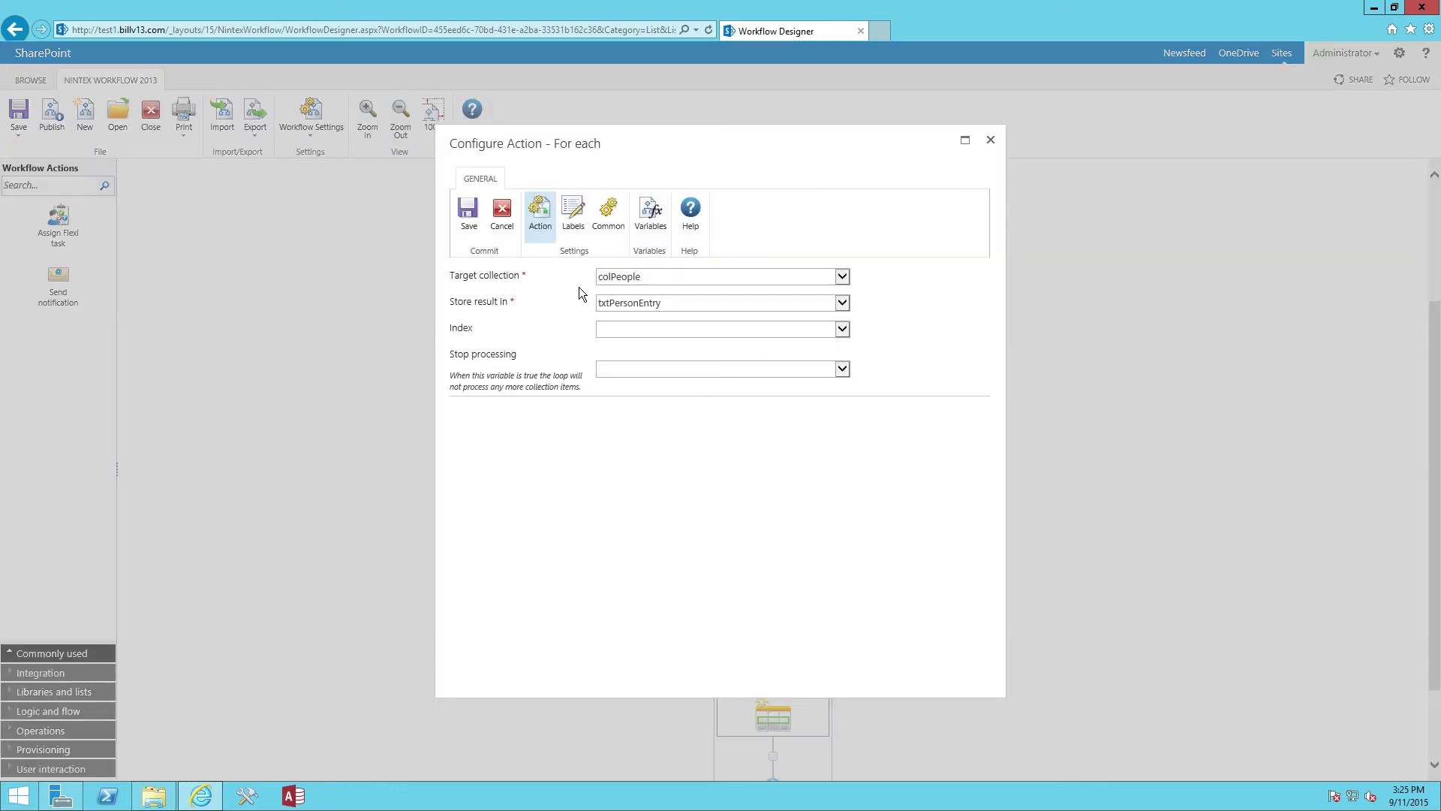
double_click(467, 276)
click(491, 275)
triple_click(481, 301)
click(502, 225)
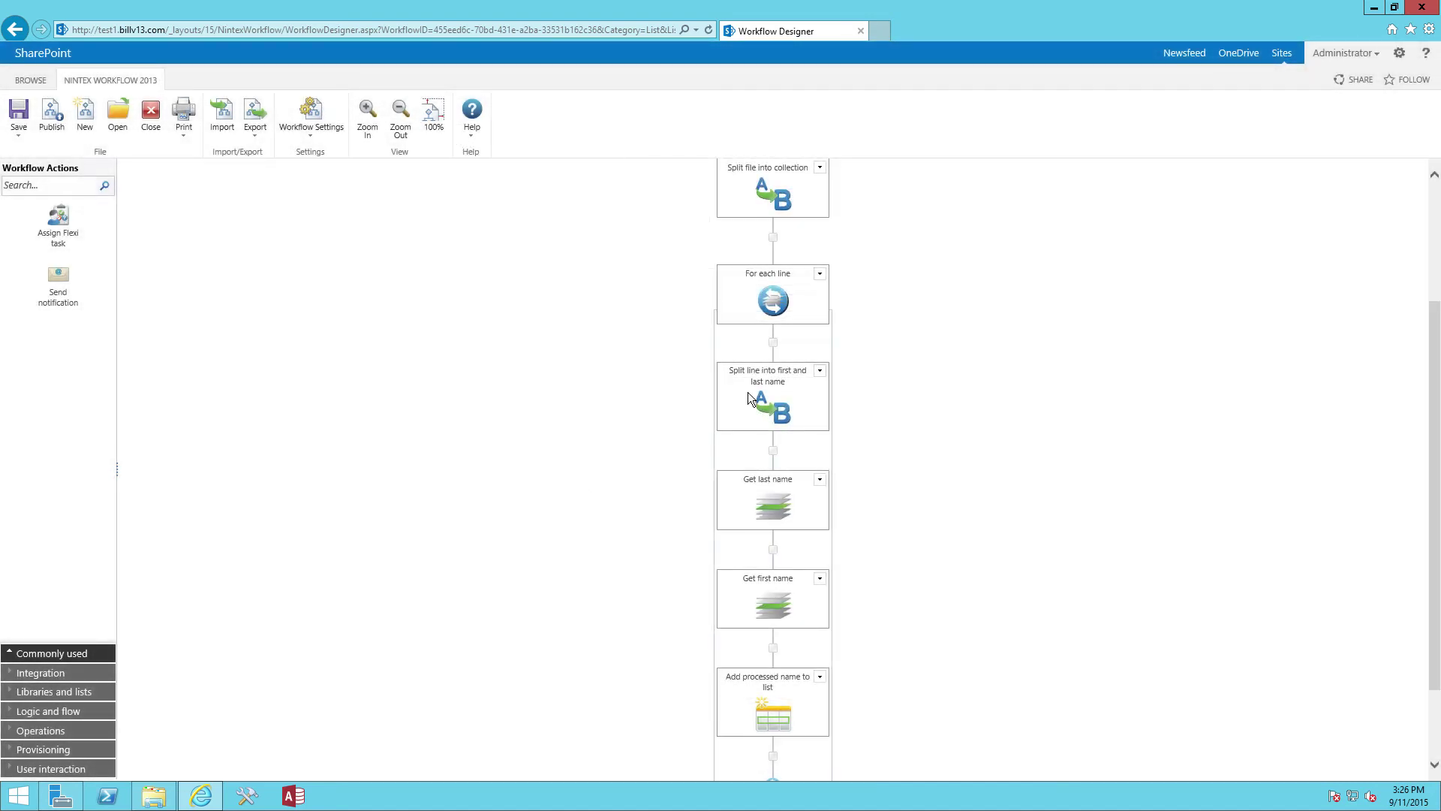
mouse_move(769, 373)
double_click(773, 404)
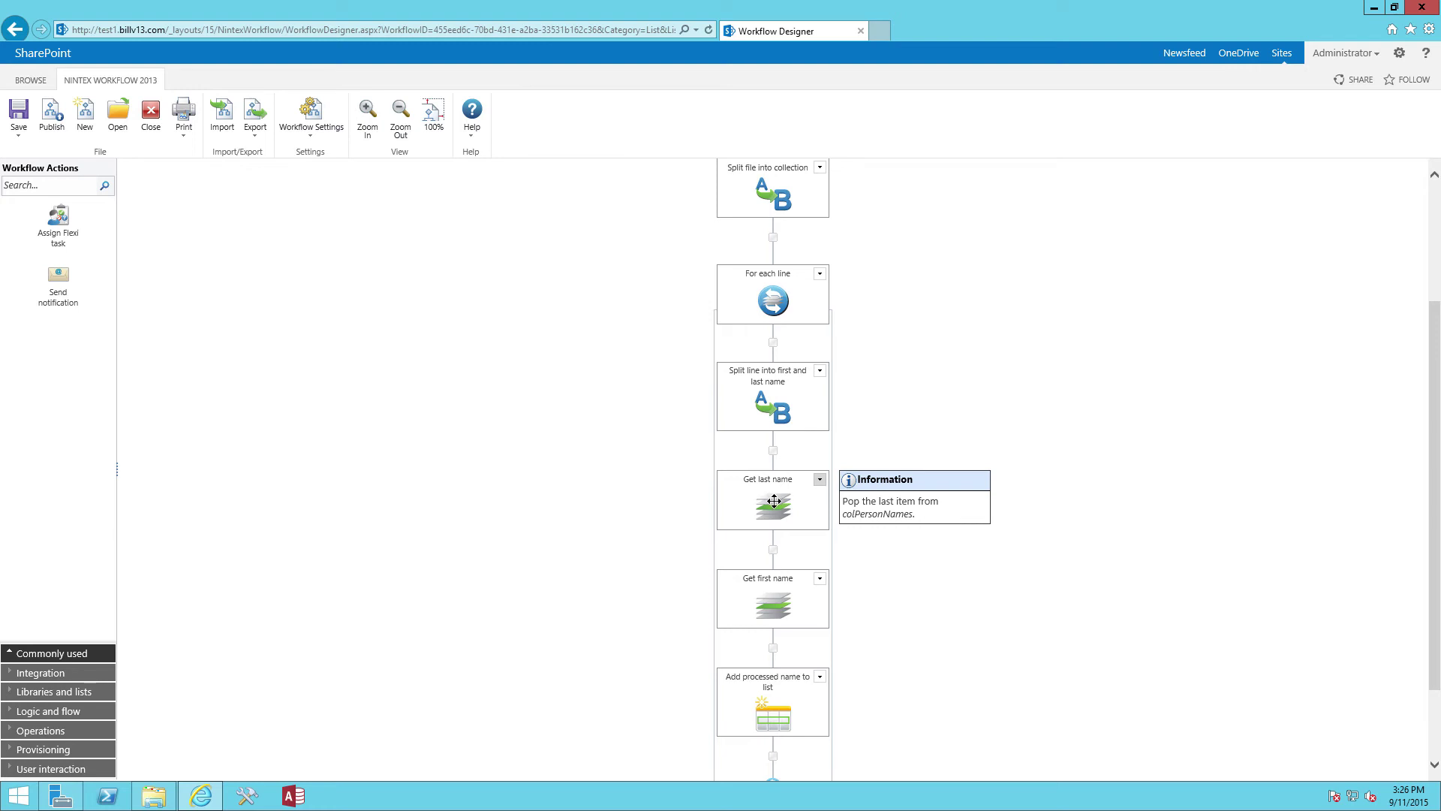
Step: Glance at the Get last name settings, cancel, and open 'Add processed name to list'
double_click(774, 501)
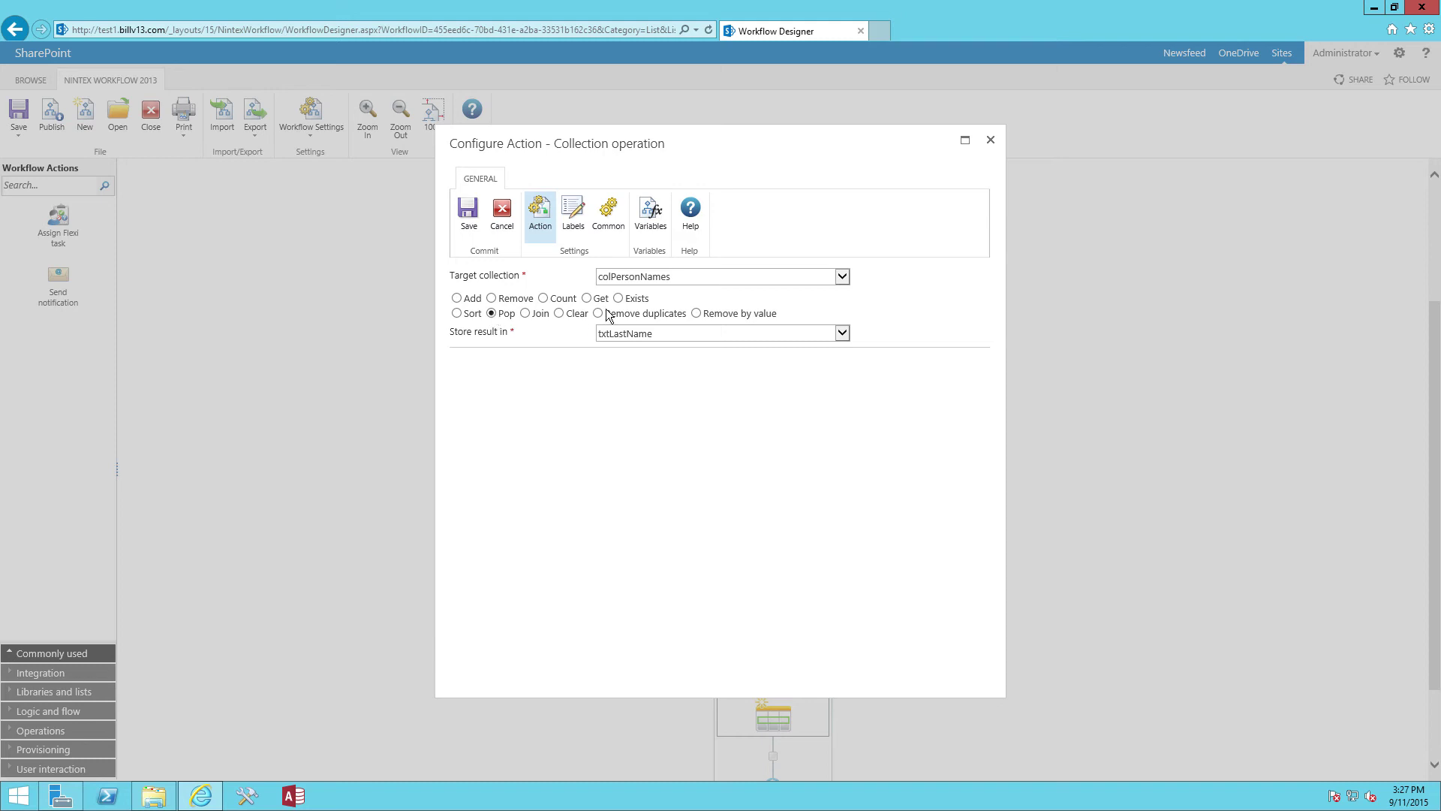
click(510, 214)
double_click(742, 588)
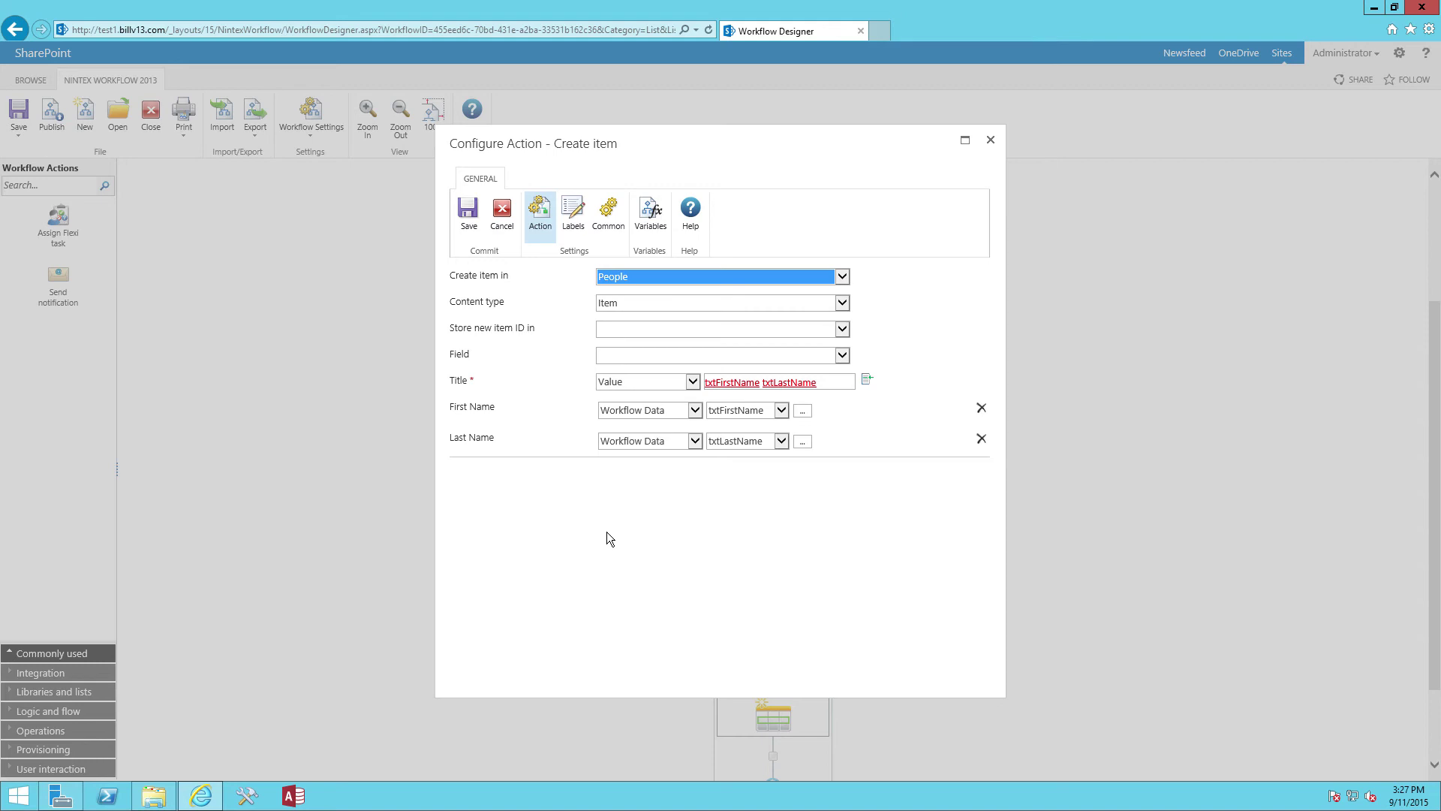
Step: Confirm People as the target list and browse txtFirstName and txtLastName references for Title
click(626, 272)
click(628, 271)
click(867, 378)
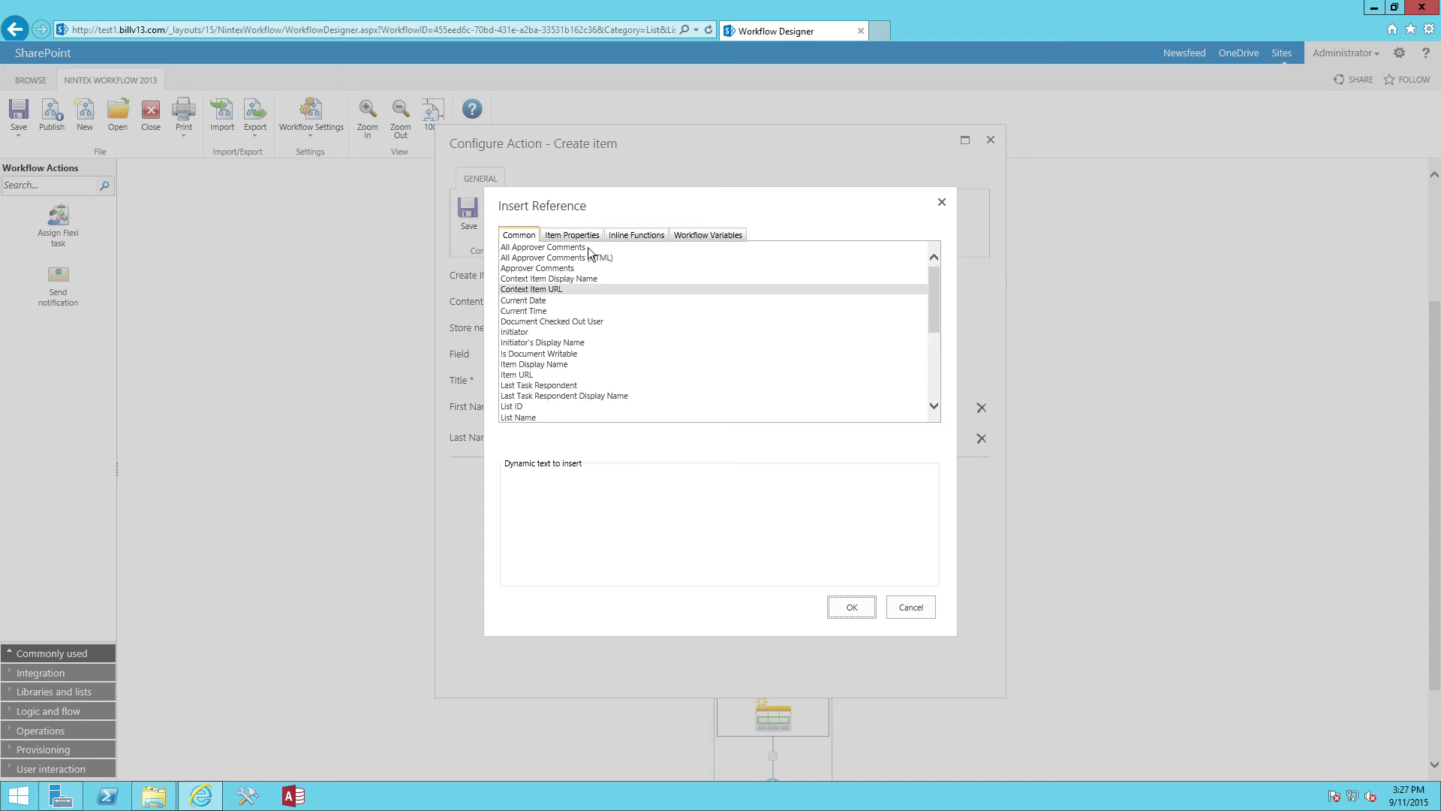
click(573, 233)
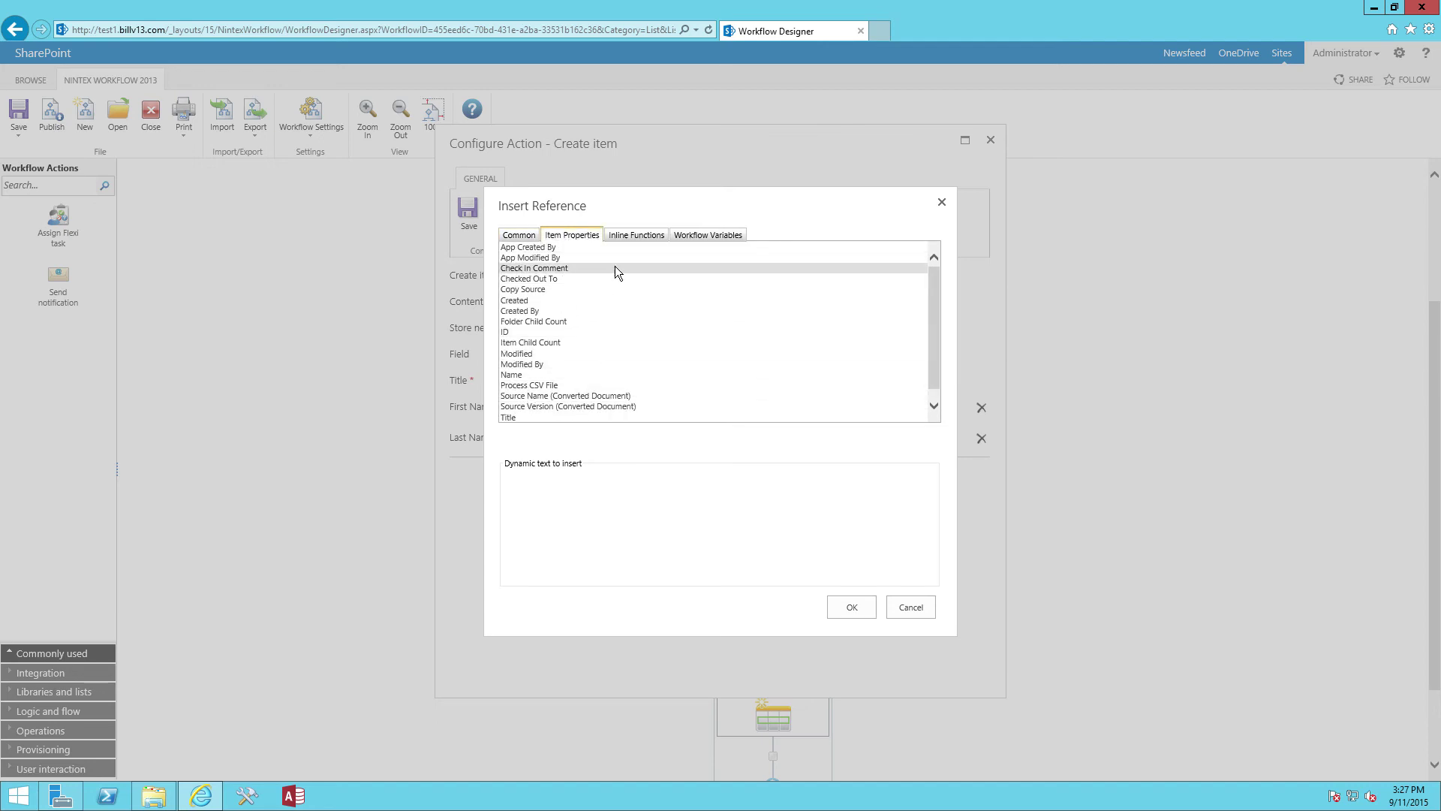
click(695, 235)
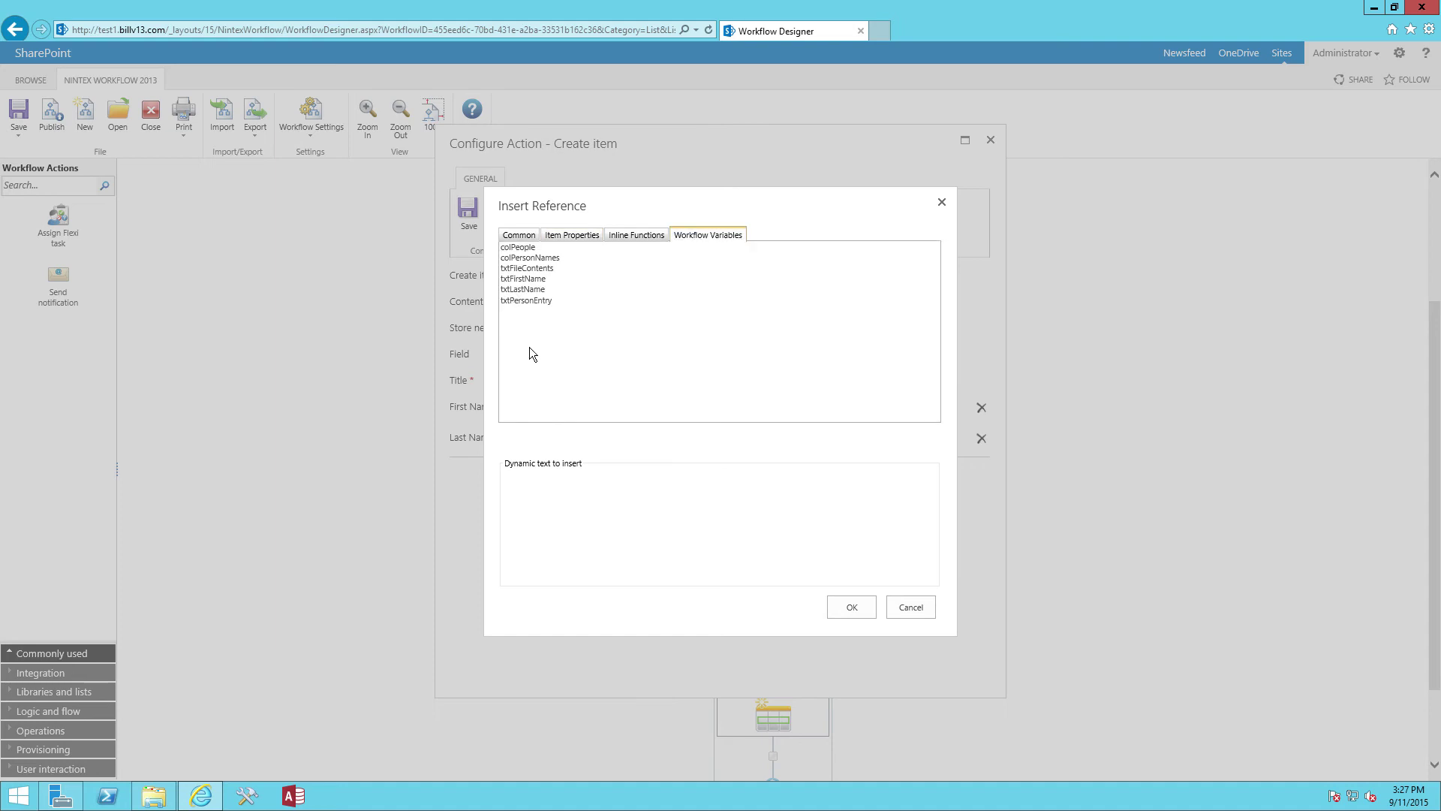
click(526, 279)
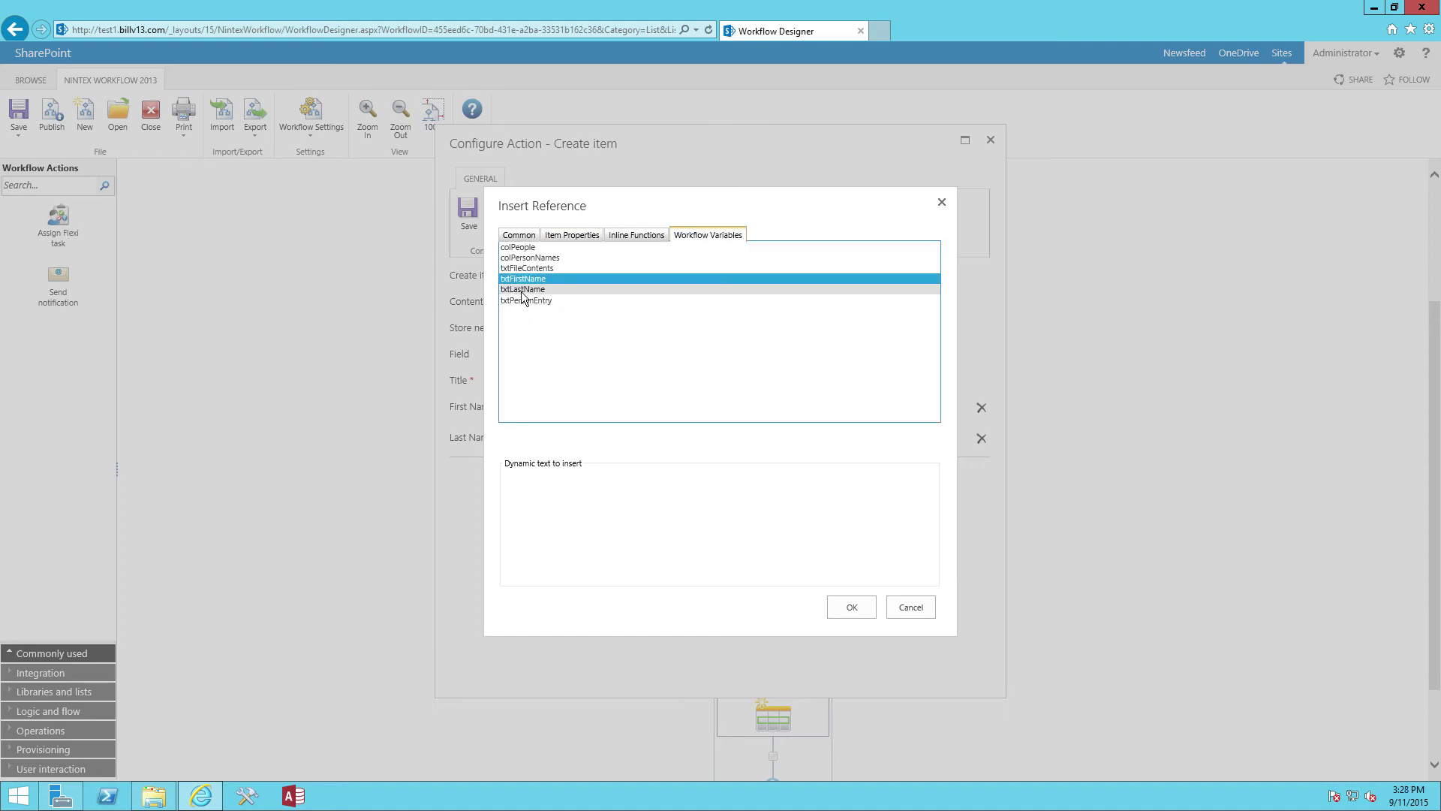
click(523, 293)
click(863, 605)
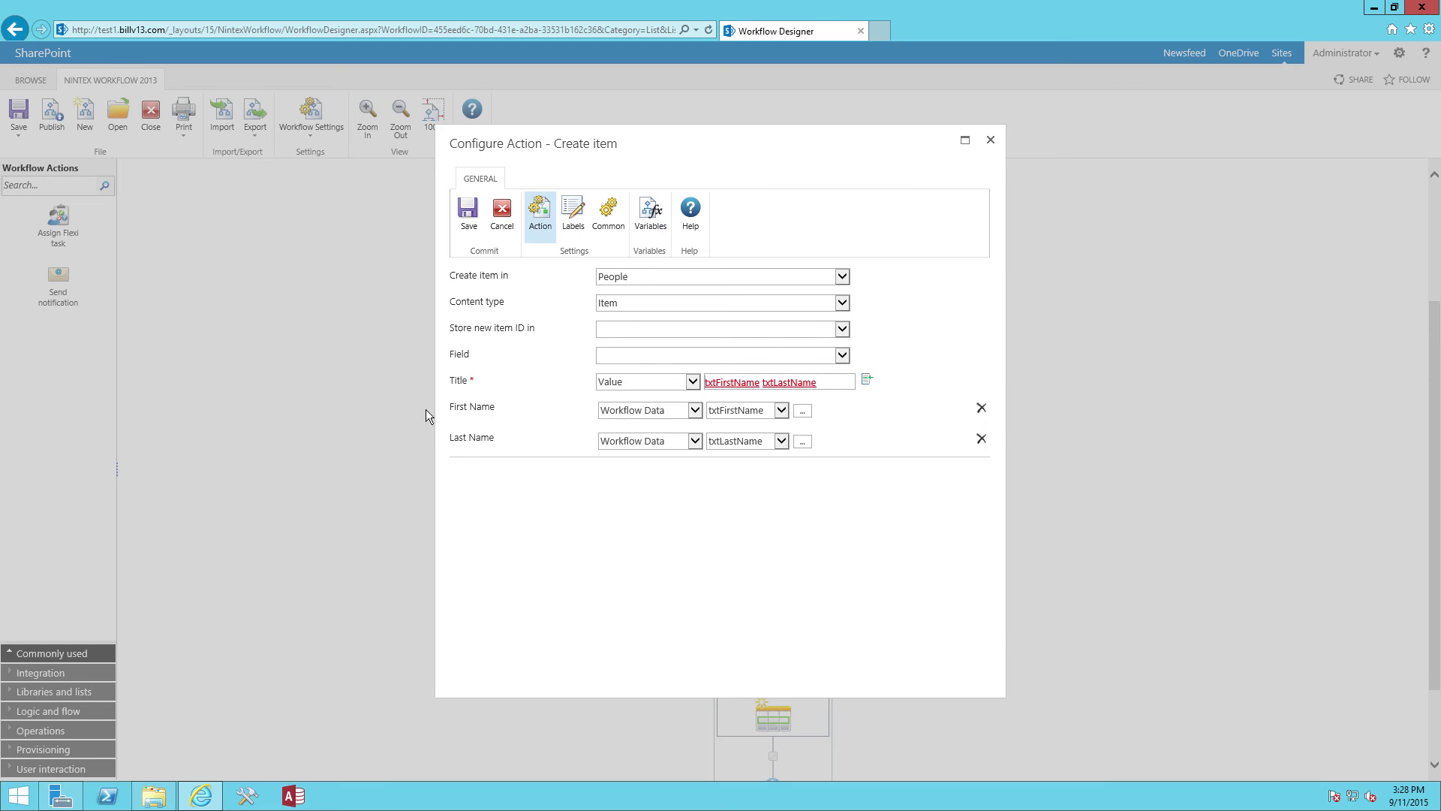
Step: Check the First Name and Last Name field mappings, then cancel without saving
triple_click(479, 407)
triple_click(480, 439)
click(505, 218)
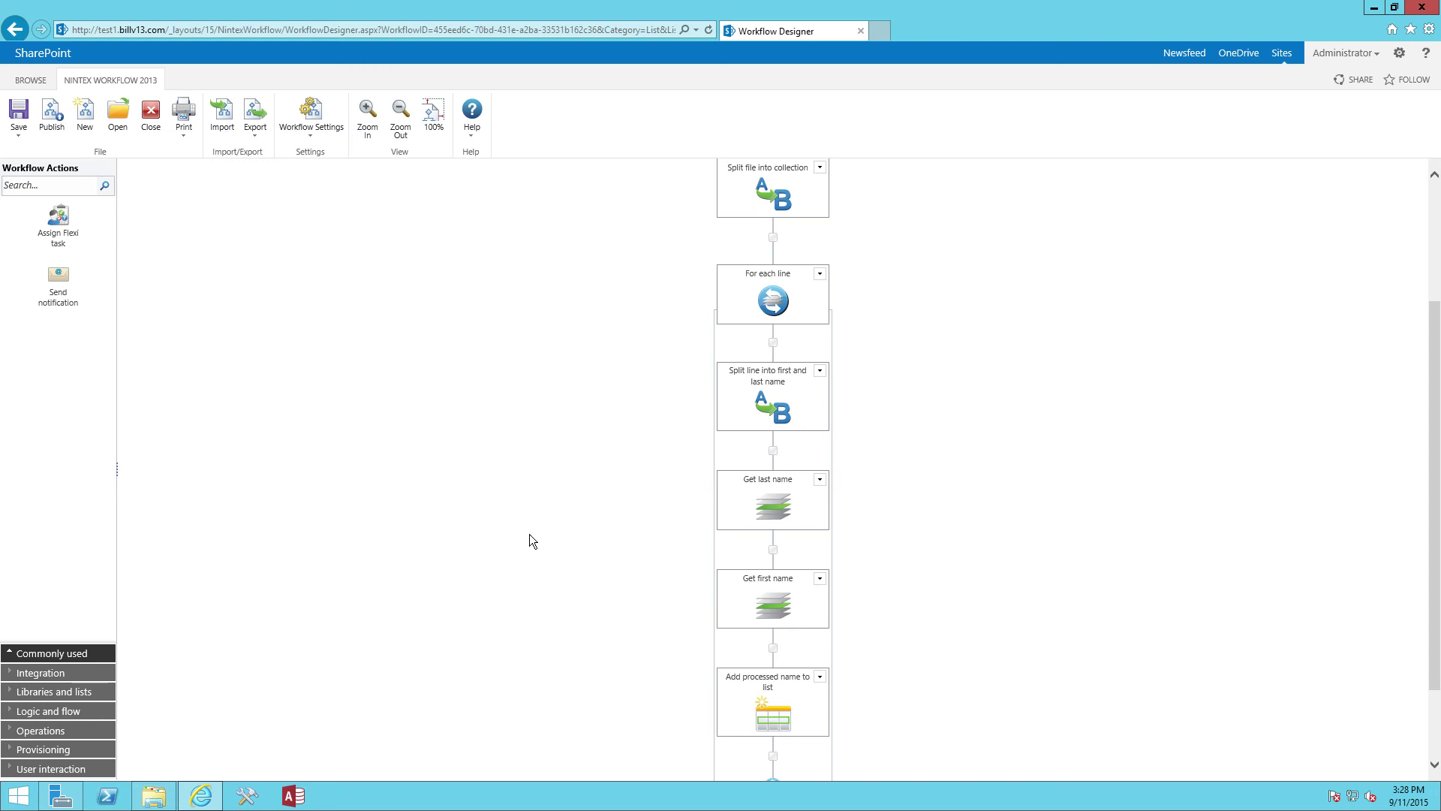
Step: Verify in Workflow Settings that 'Start when items are created' is set to Yes
scroll(529, 535, down, 2)
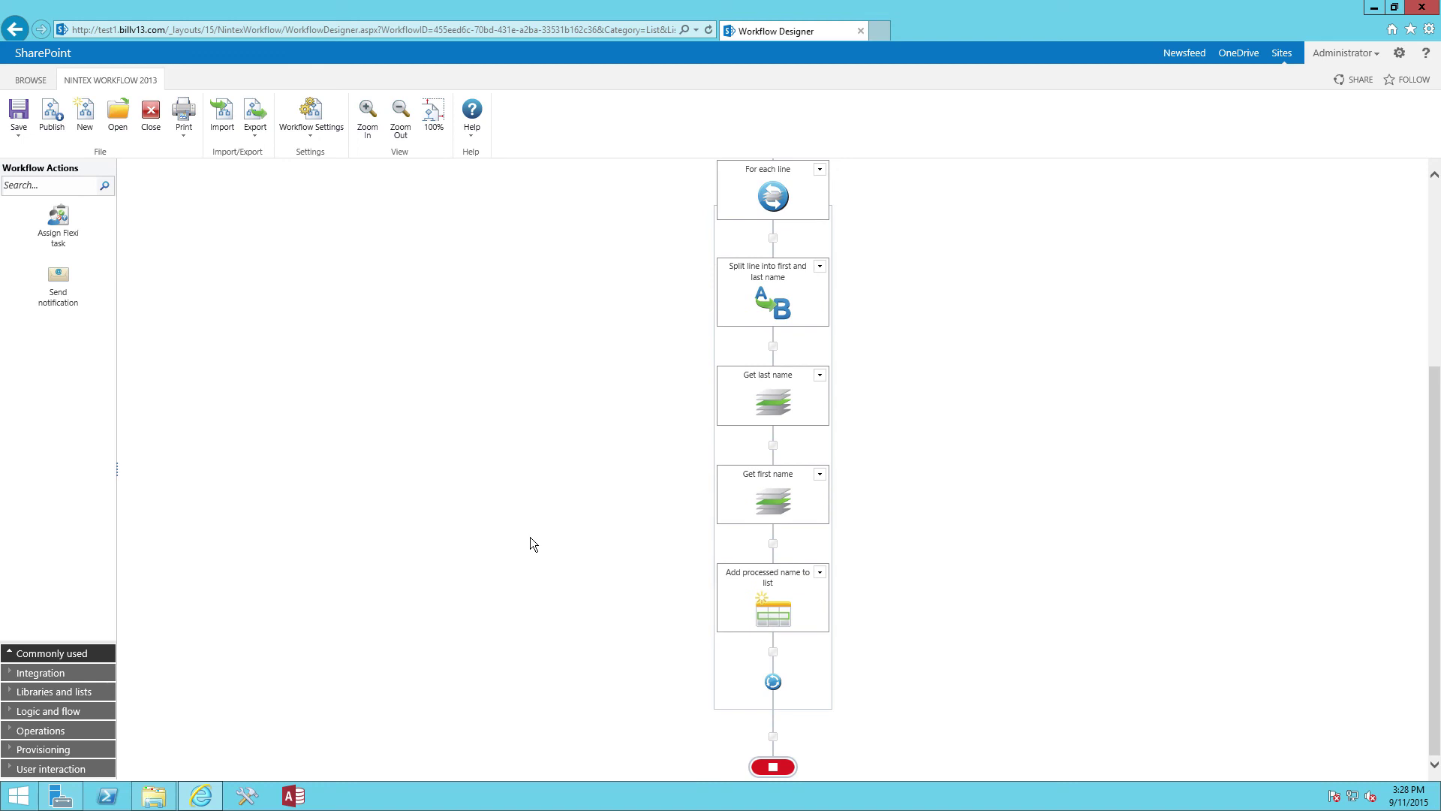
scroll(530, 537, up, 5)
click(298, 126)
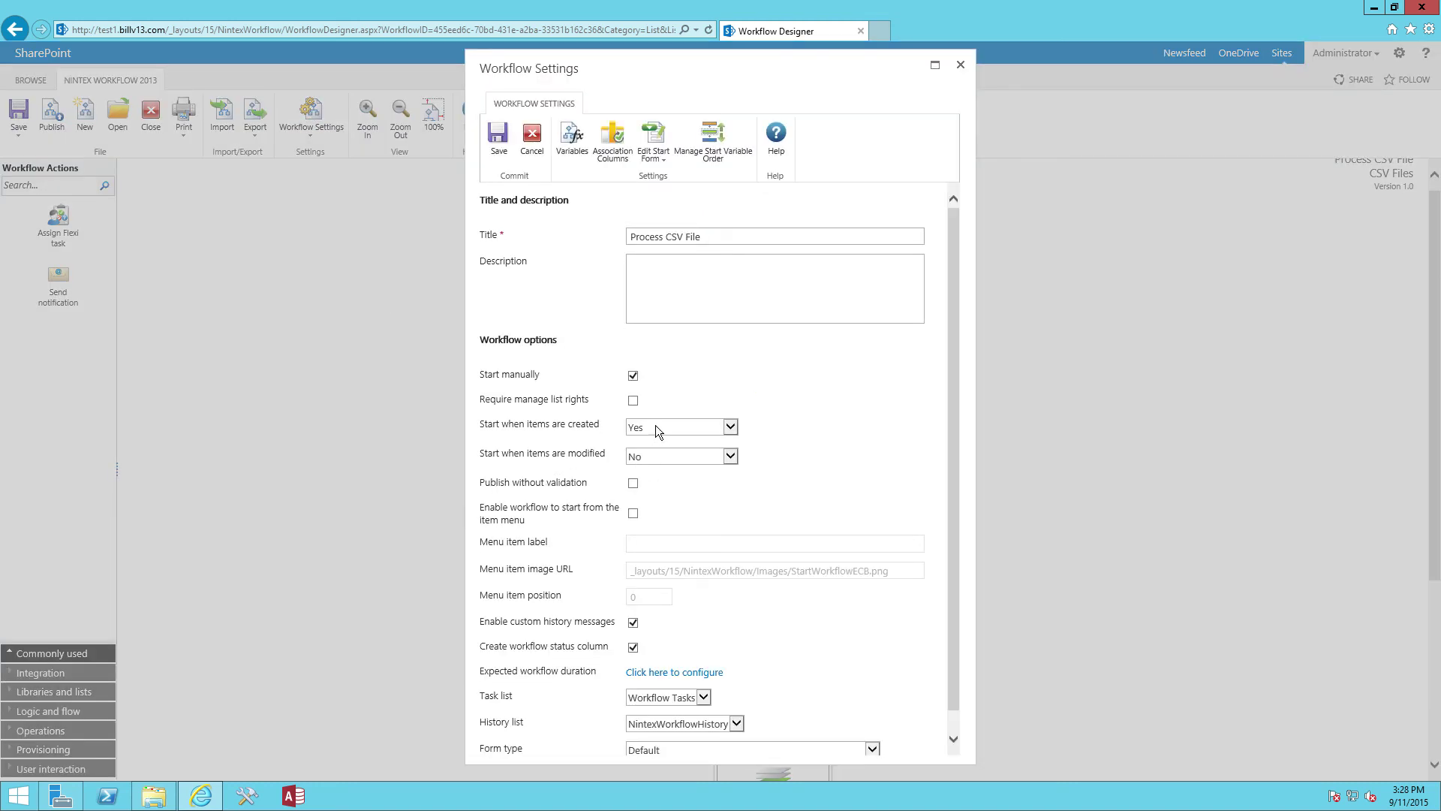
drag(483, 427, 593, 429)
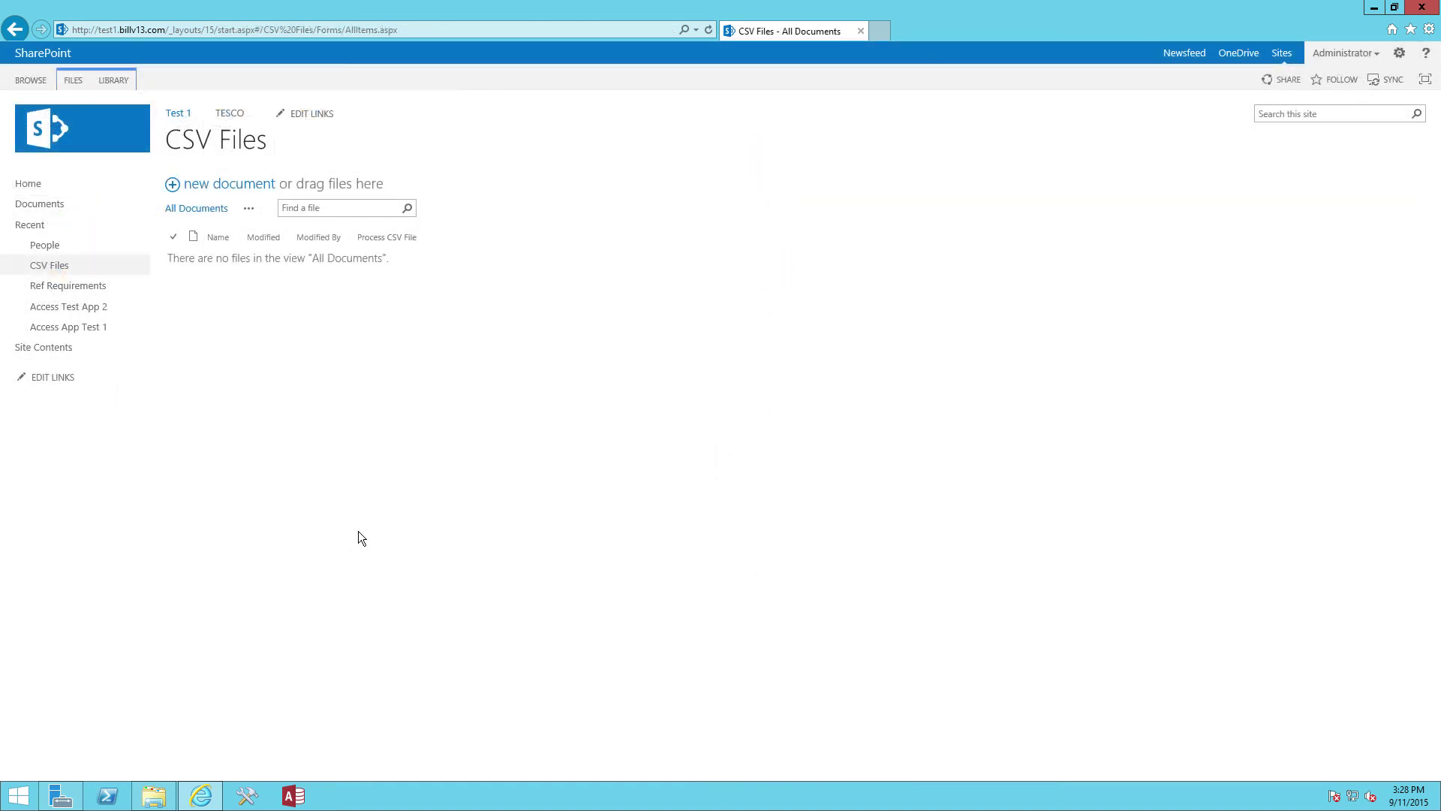
Step: Drag People.csv from the Desktop into CSV Files and refresh until the workflow reads Completed
click(154, 795)
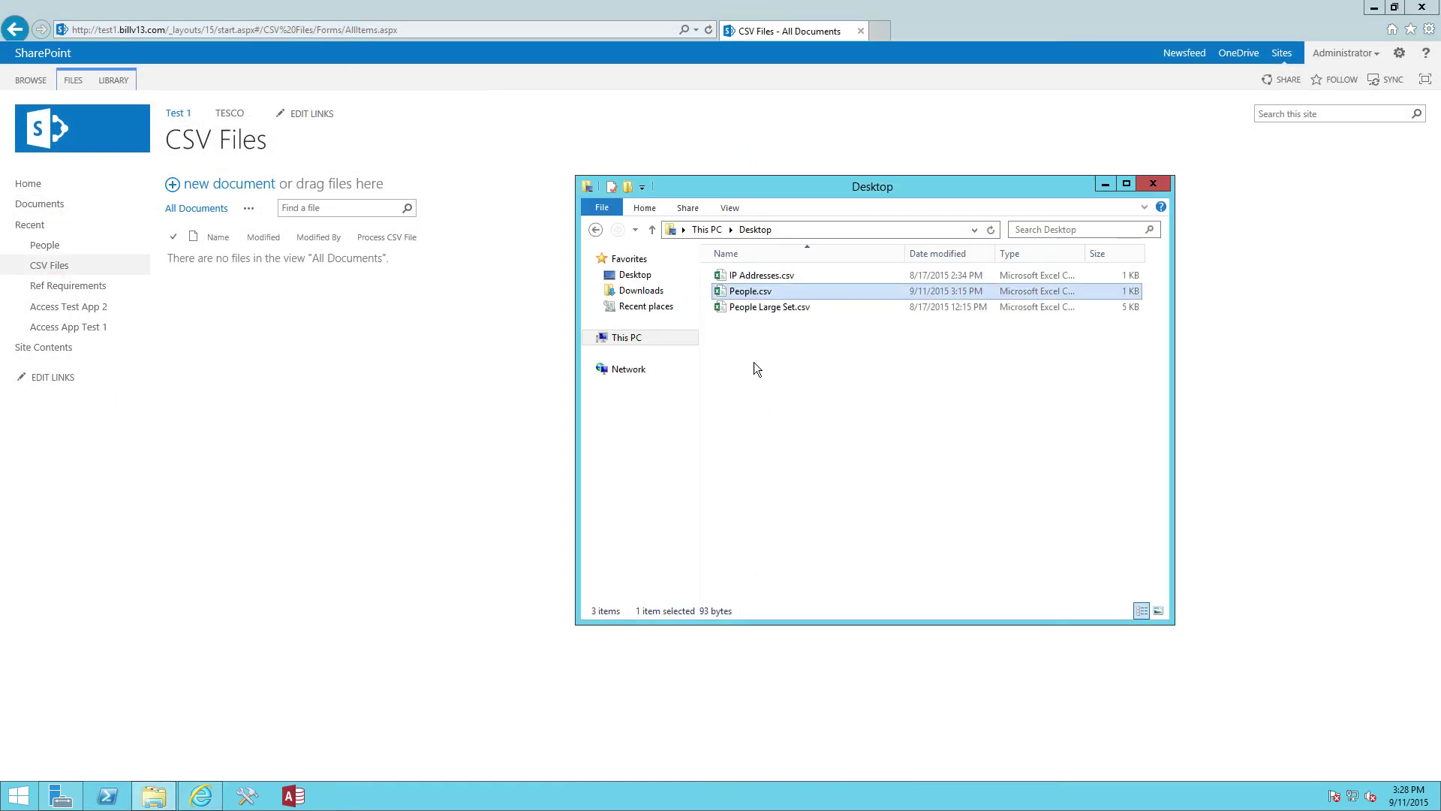
drag(759, 187, 961, 187)
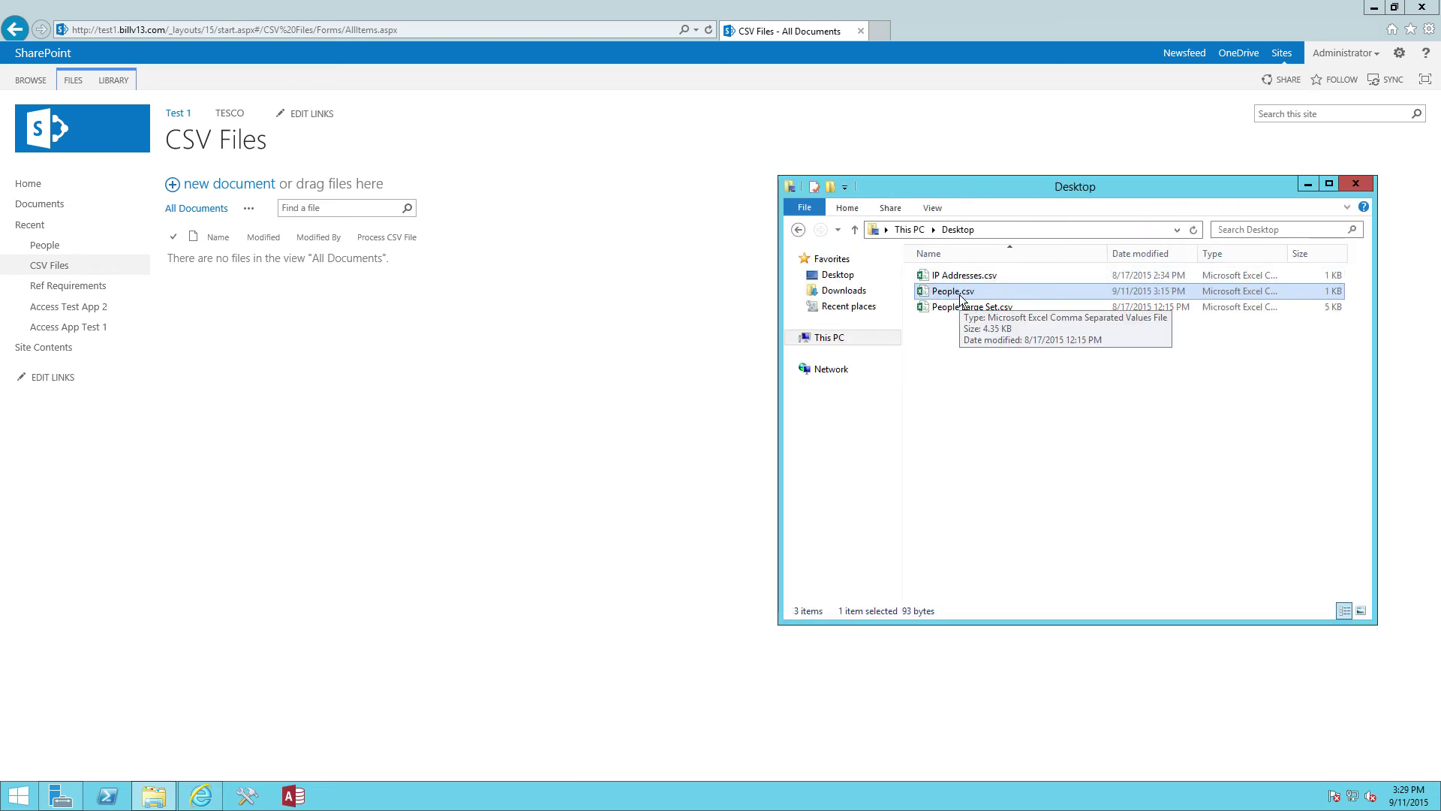
drag(958, 296, 232, 242)
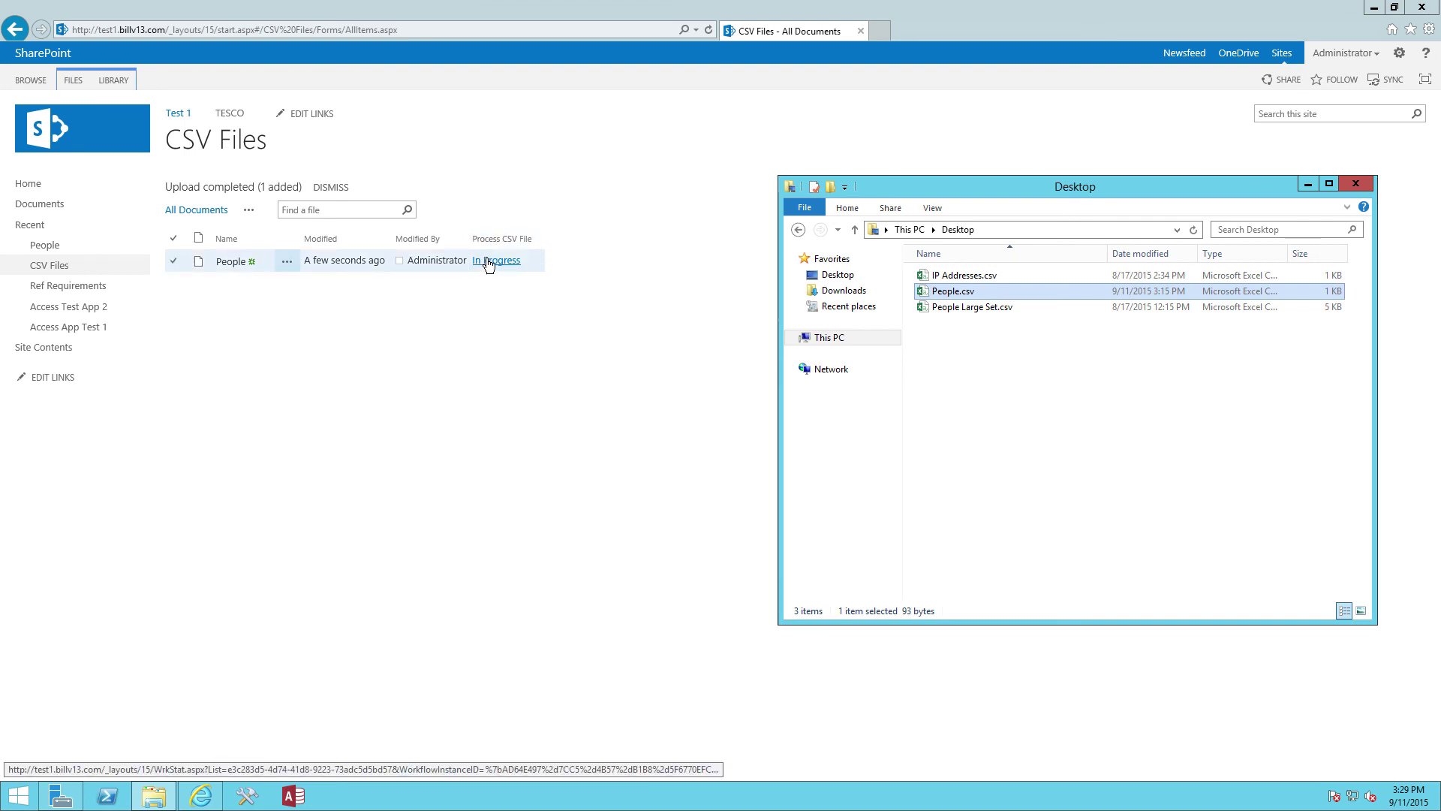
click(708, 30)
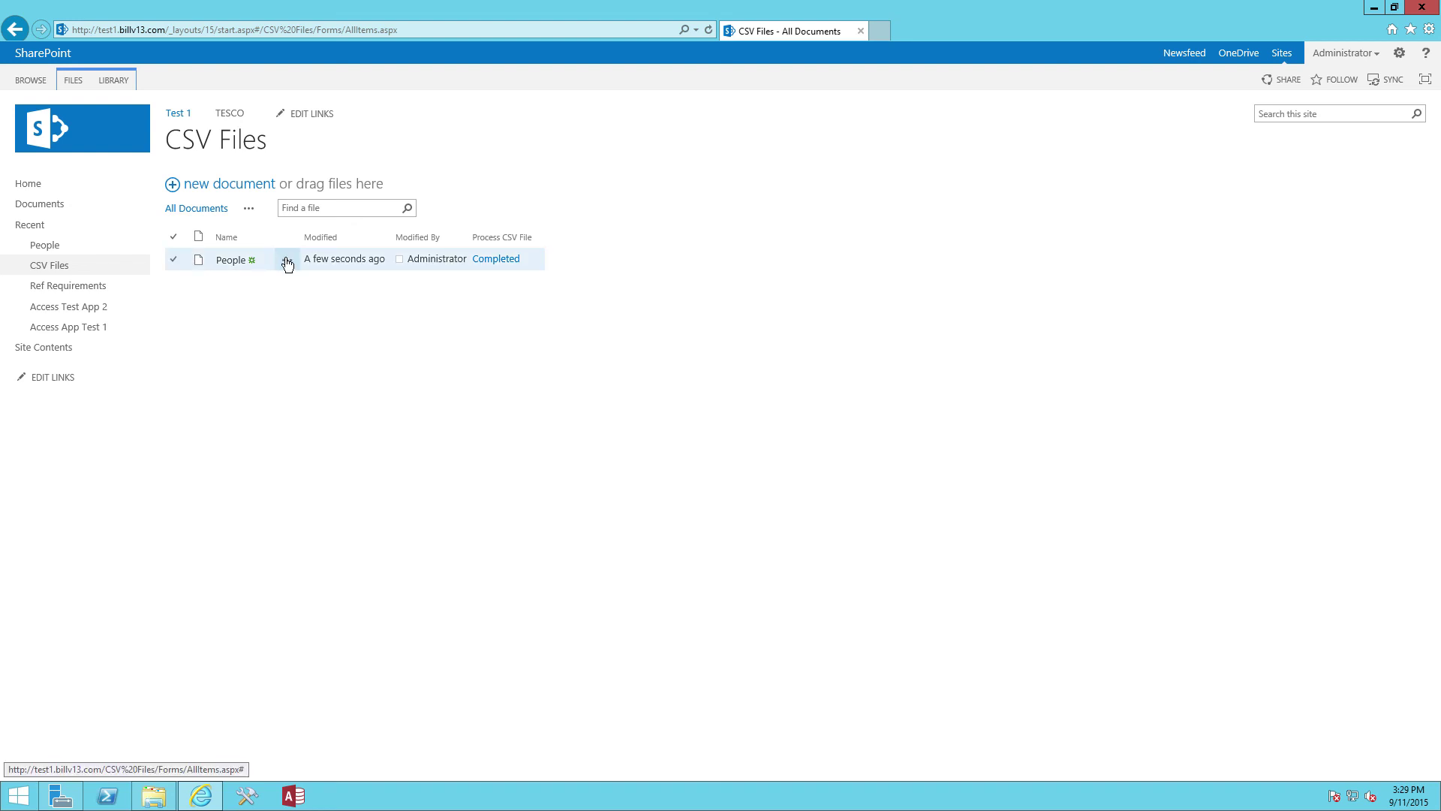
Step: Open the People list showing seven imported first/last names, with People.csv in Notepad beside it
click(47, 246)
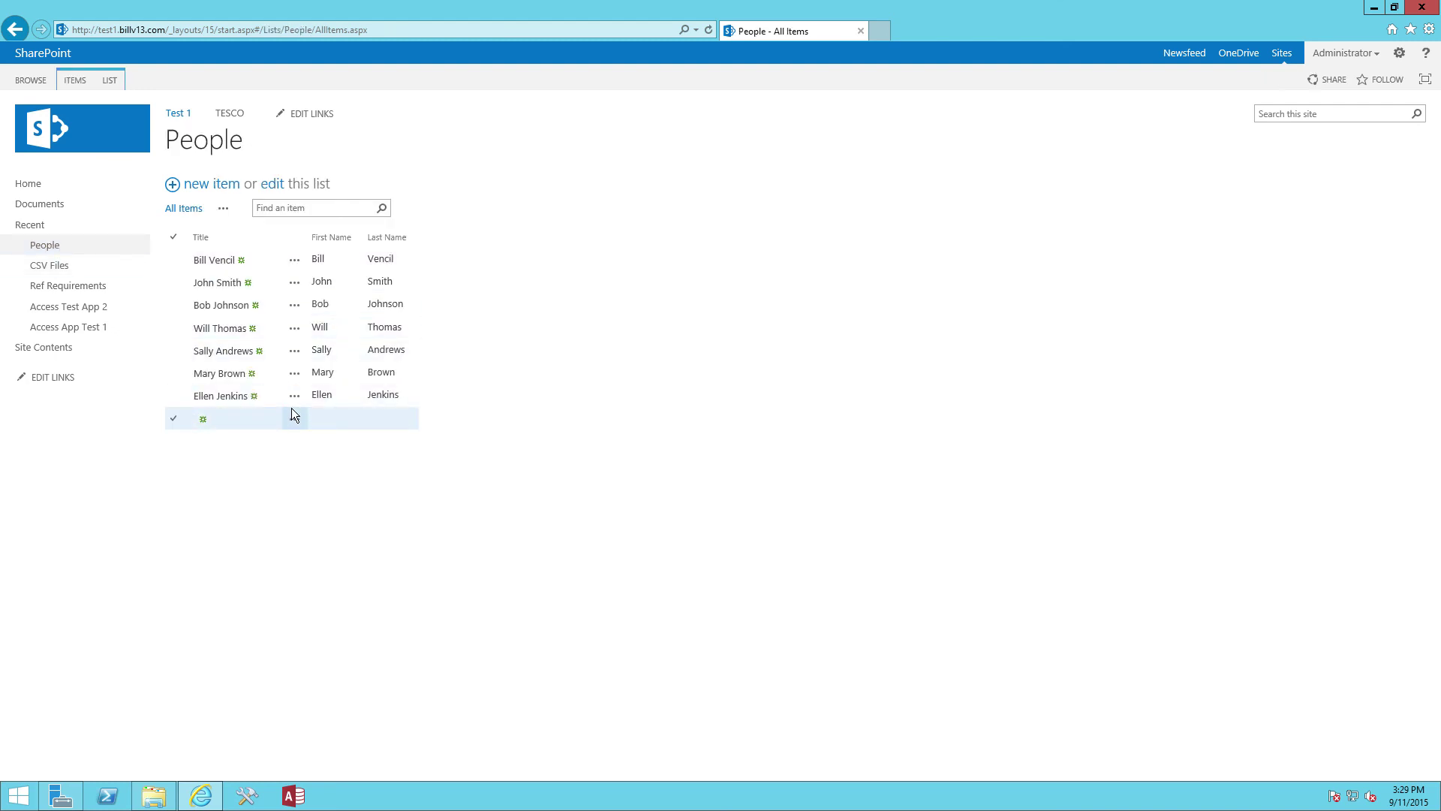
click(154, 796)
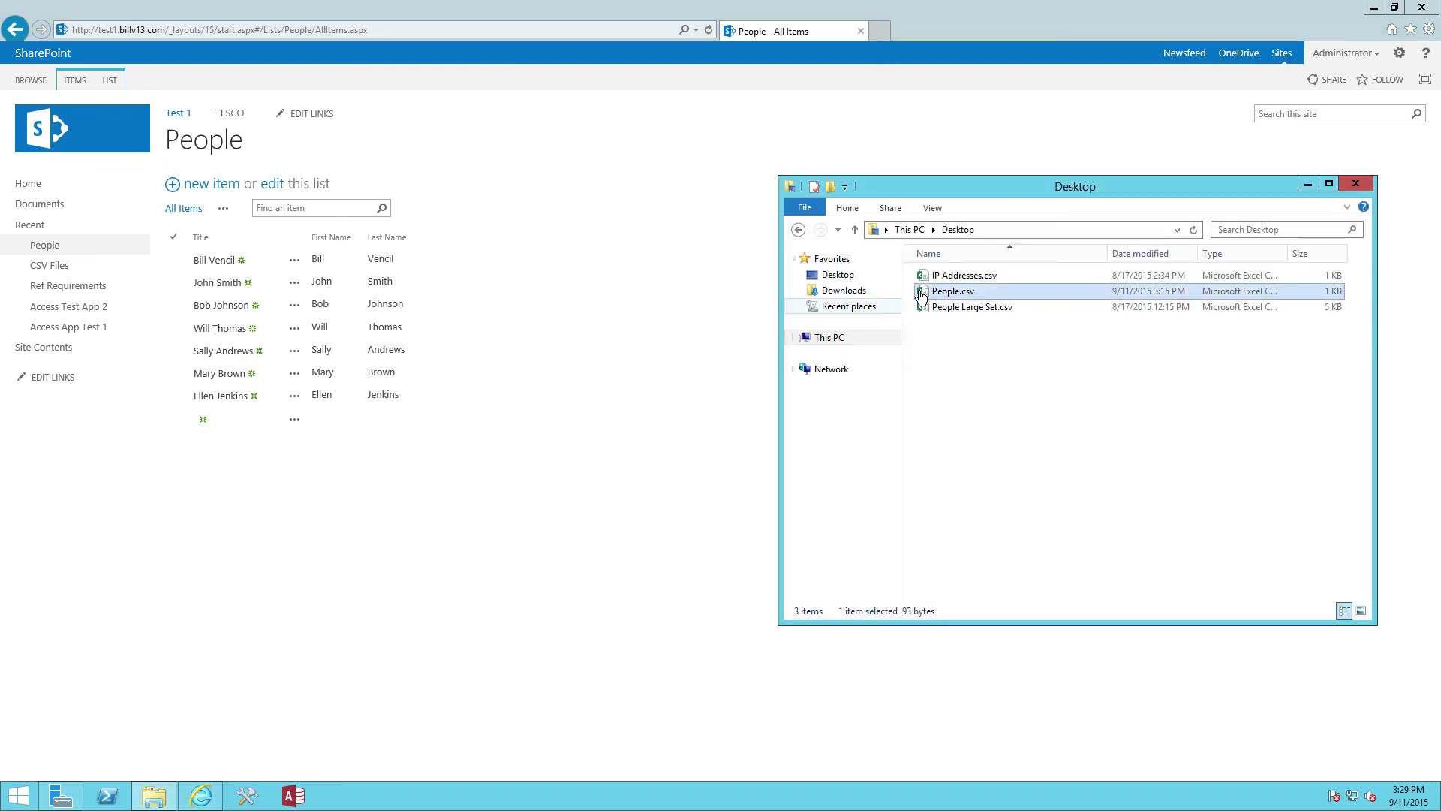
right_click(957, 293)
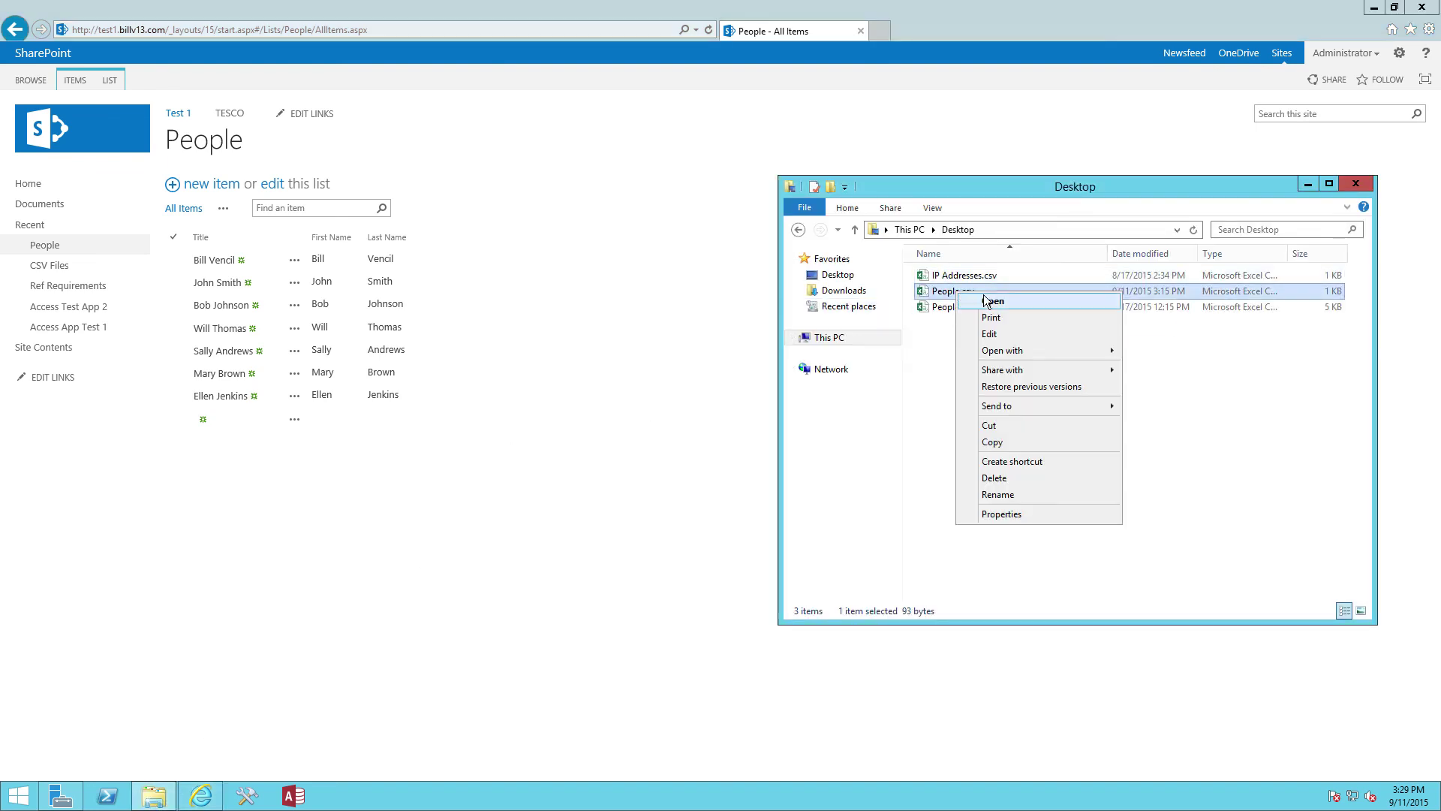
click(998, 336)
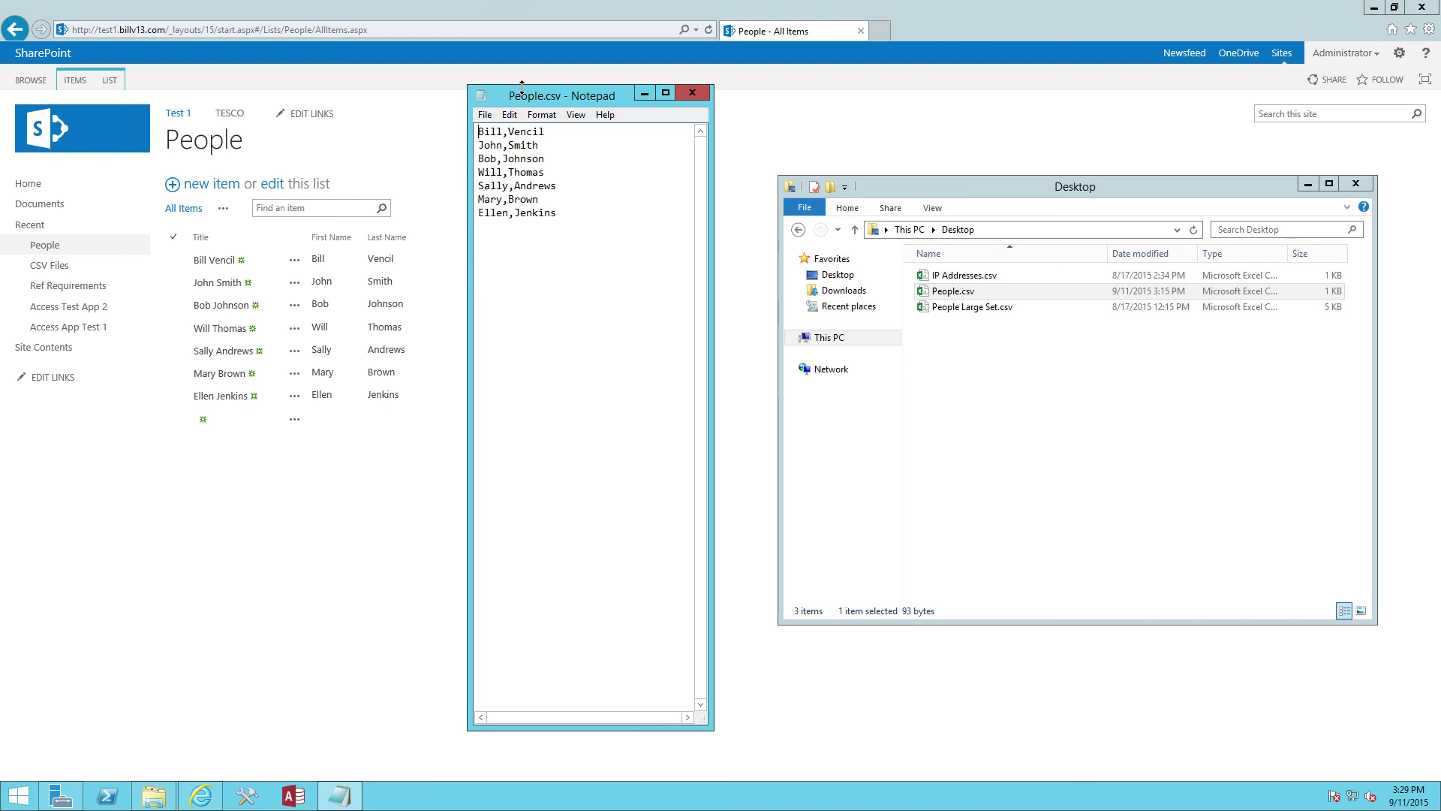
drag(526, 84, 506, 245)
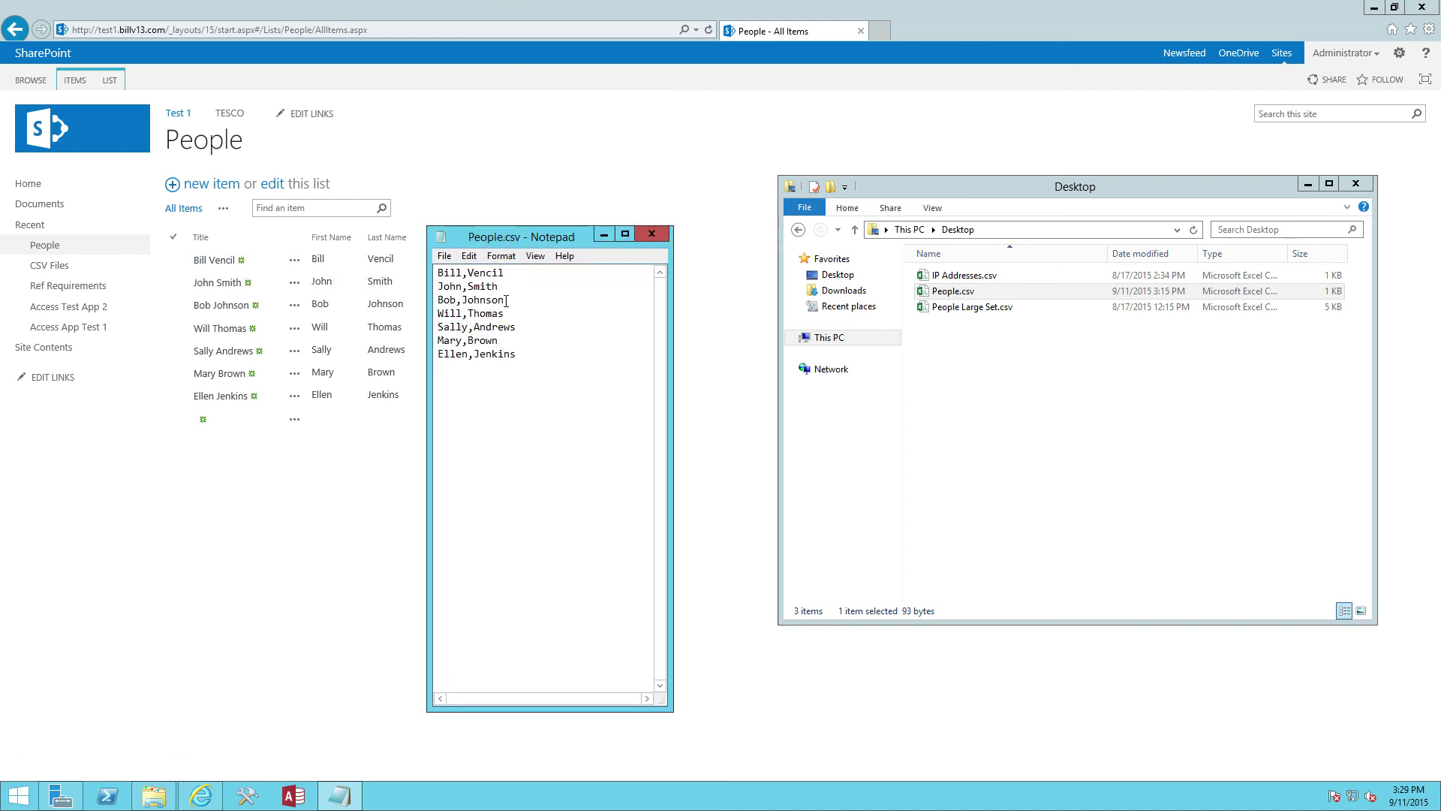